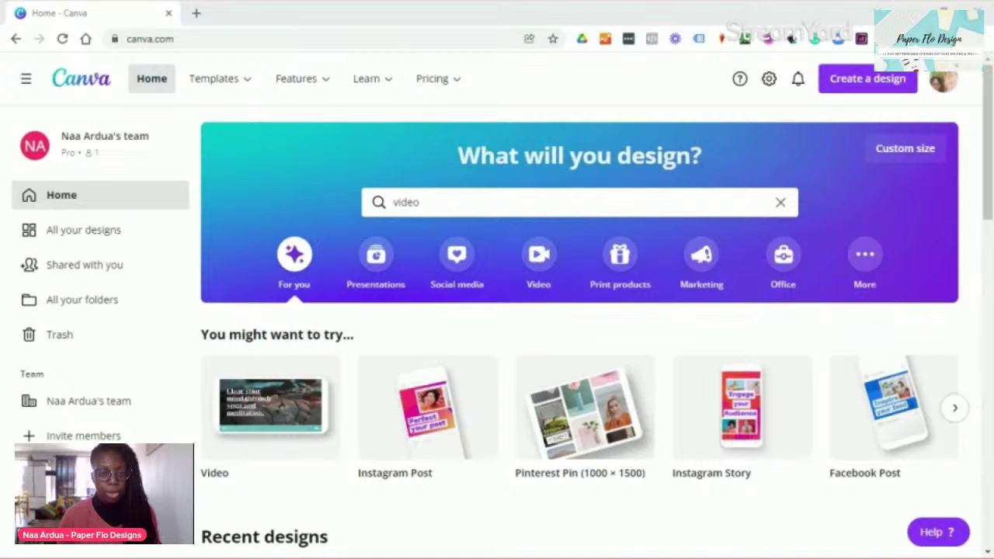
Step: Search the templates for "video" and choose the suggested search "youtube video"
{"action": "left_click", "coordinate": [423, 202]}
{"action": "key", "text": "ctrl+a"}
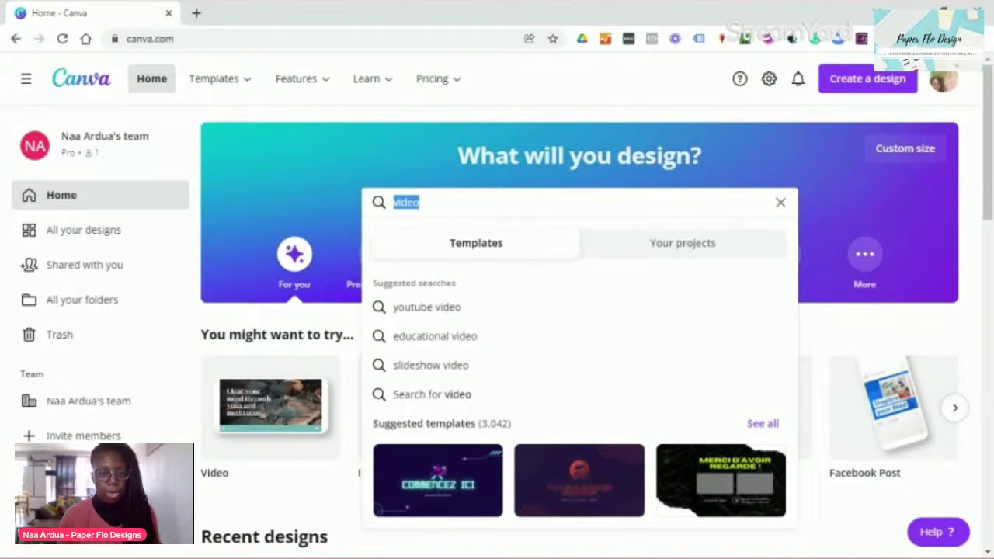
{"action": "type", "text": "v"}
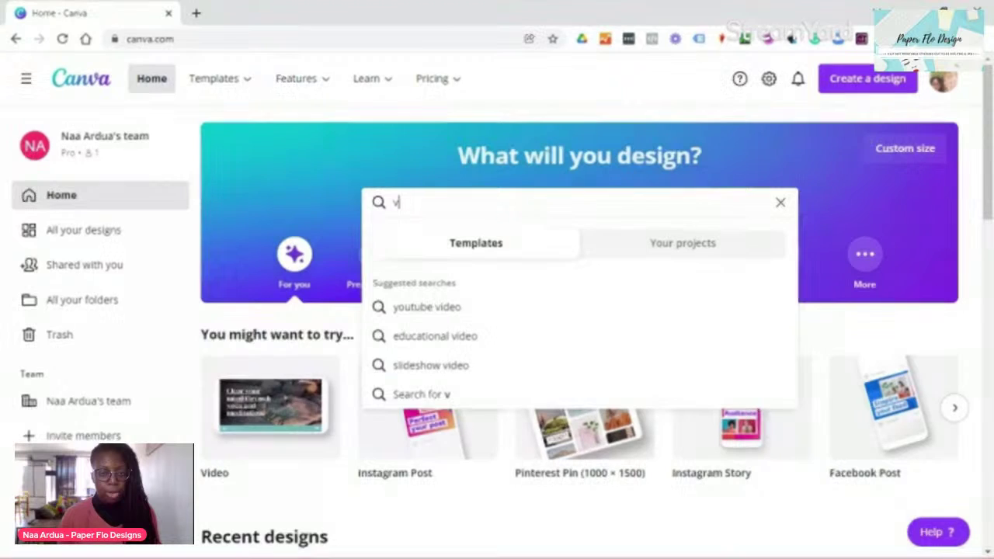
{"action": "type", "text": "id"}
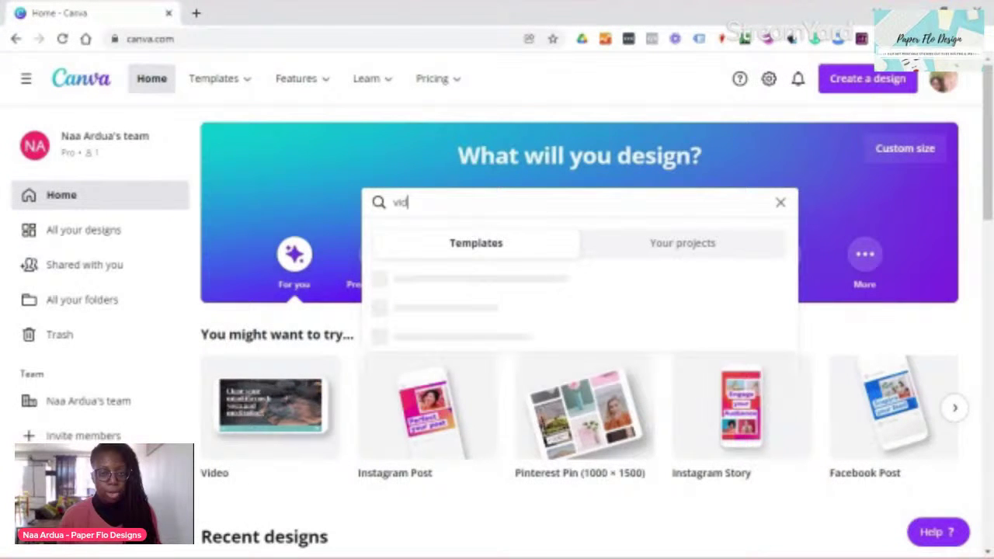
{"action": "type", "text": "eo"}
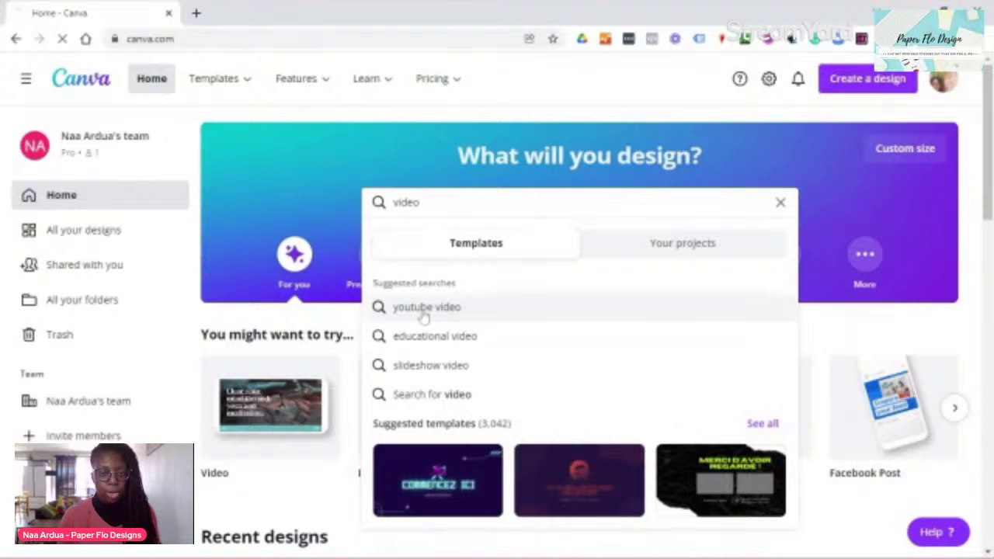
{"action": "left_click", "coordinate": [424, 311]}
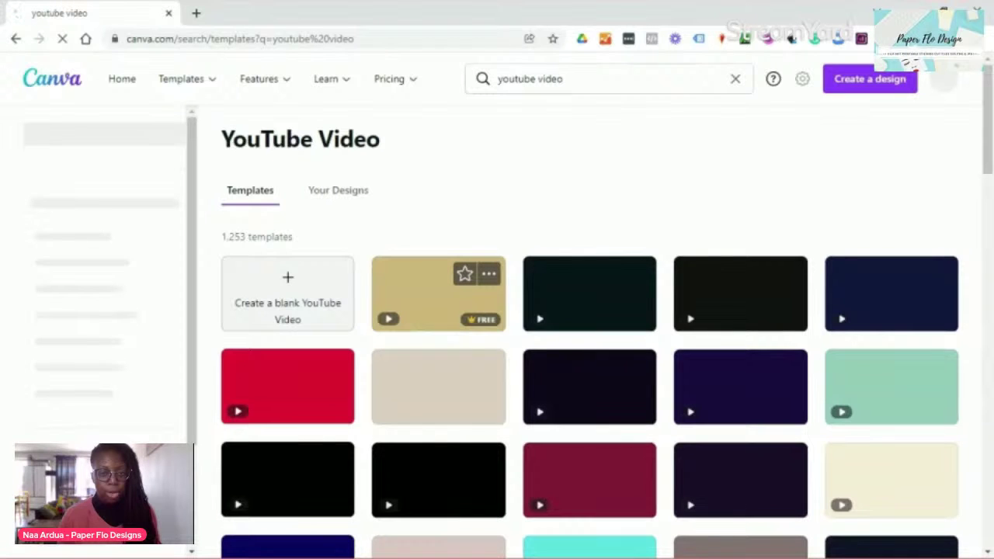
Step: Create a blank YouTube Video design, clear its template search and dismiss the page timing tip
{"action": "left_click", "coordinate": [297, 314]}
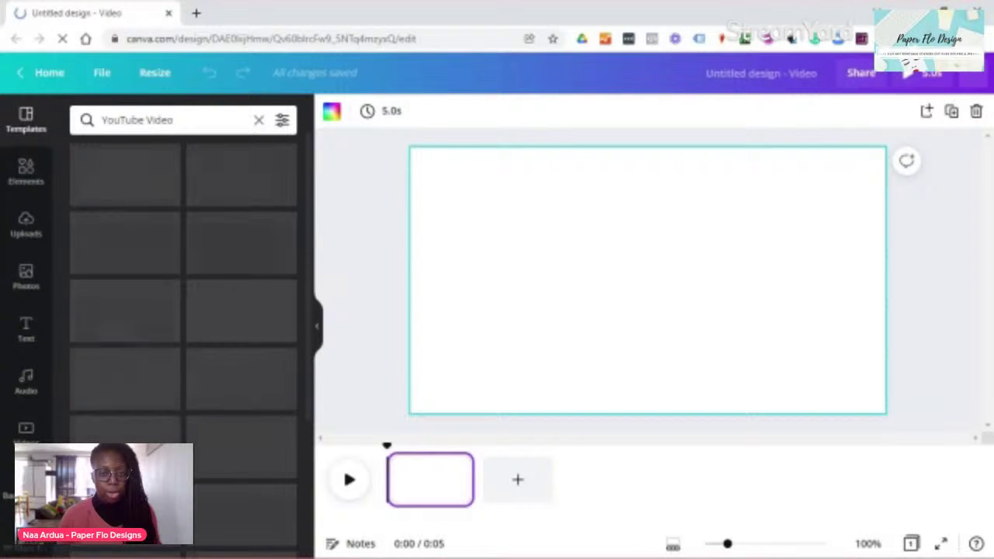
{"action": "left_click", "coordinate": [260, 123]}
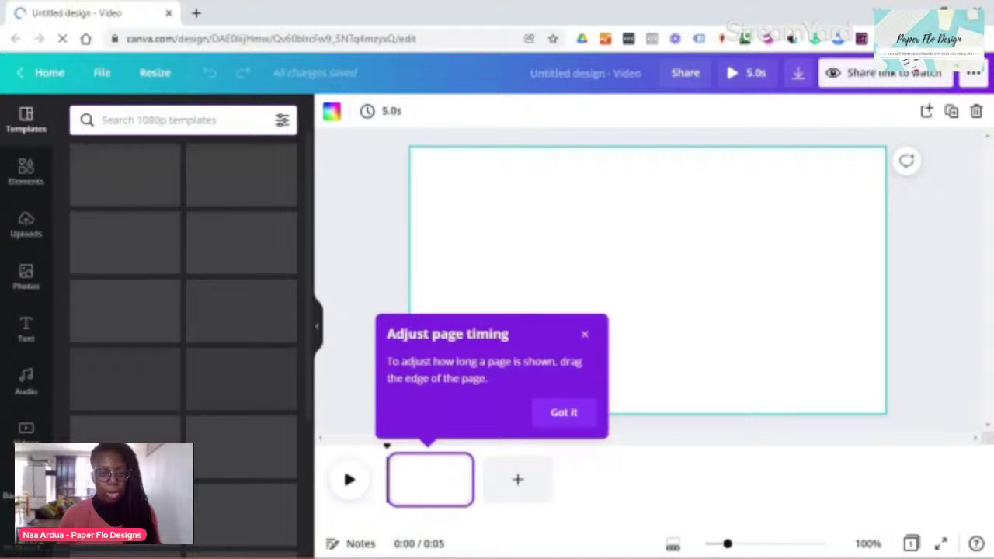
{"action": "left_click", "coordinate": [574, 420]}
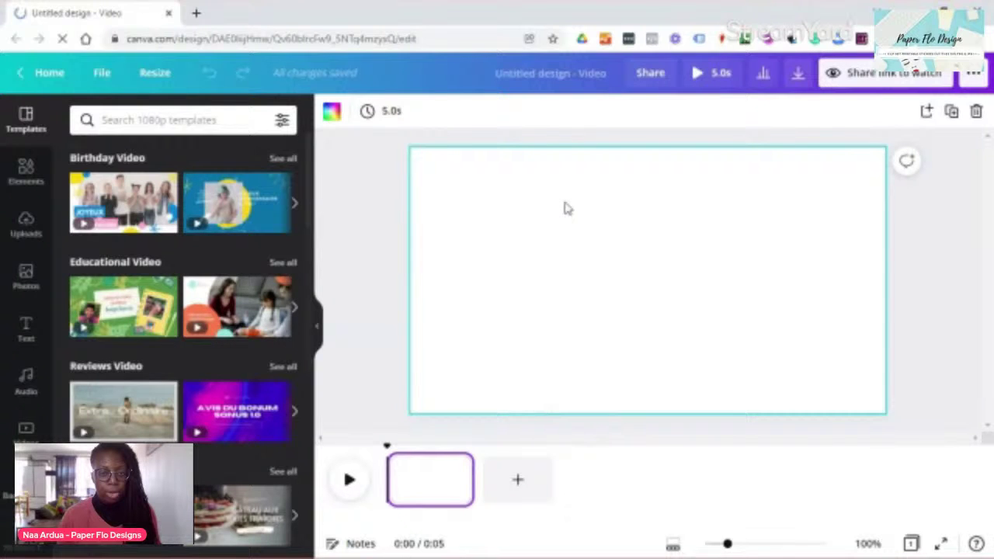
Step: Name the design "snowman in snowglobe"
{"action": "left_click", "coordinate": [512, 77]}
{"action": "type", "text": "I"}
{"action": "type", "text": "s"}
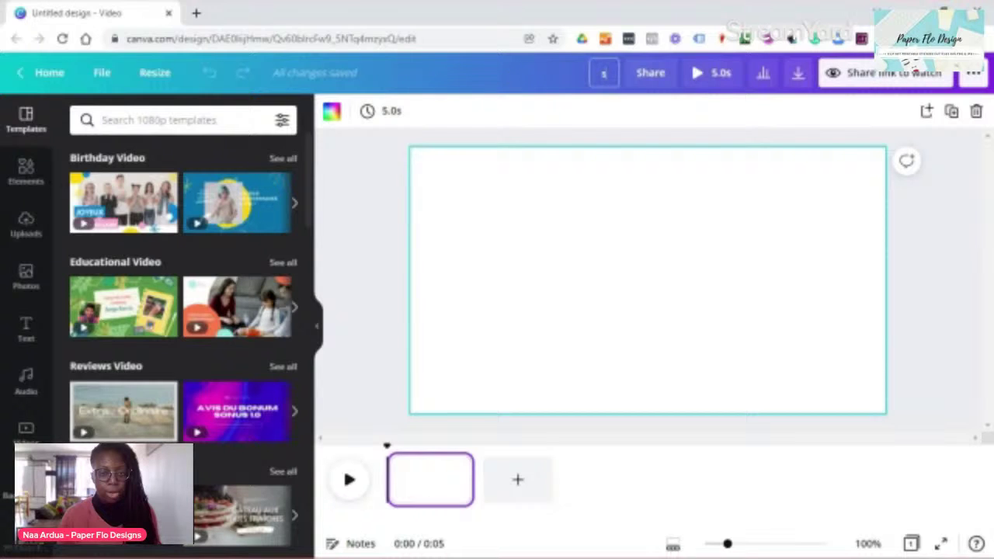
{"action": "type", "text": "now"}
{"action": "type", "text": "man in snow"}
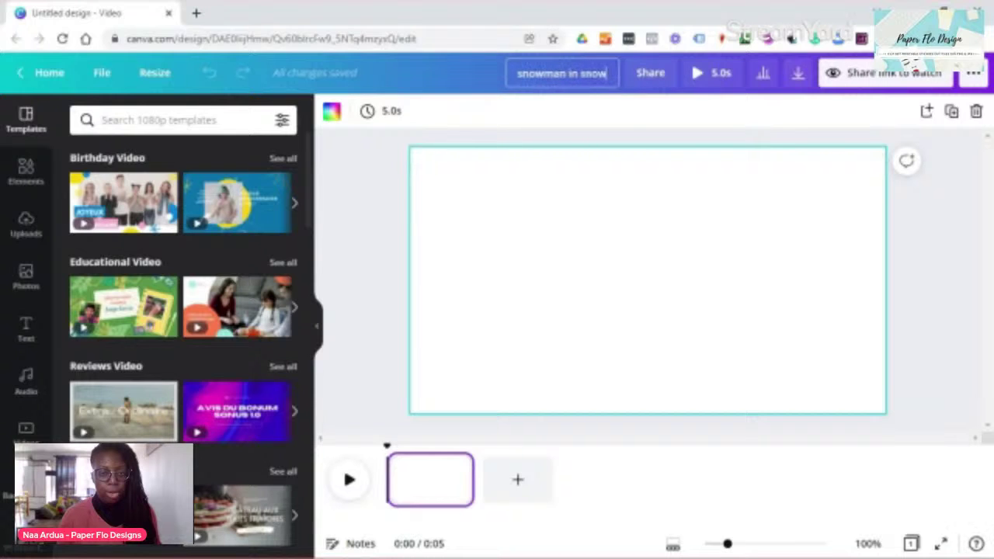
{"action": "type", "text": "globe"}
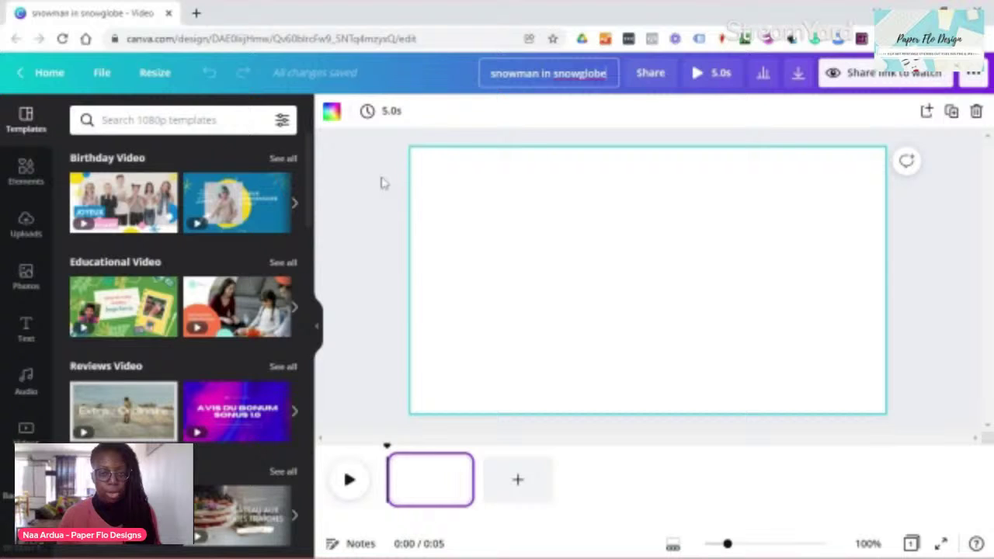
{"action": "left_click", "coordinate": [381, 183]}
Step: Look through the available content sources, including the additional Canva apps for creating and discovering content
{"action": "scroll", "coordinate": [29, 217], "scroll_direction": "down", "scroll_amount": 5}
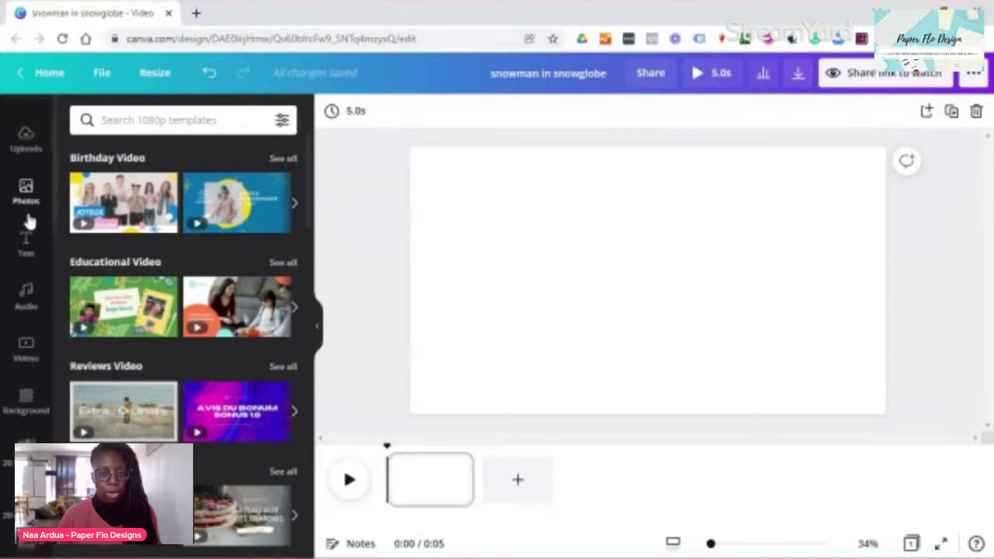
{"action": "scroll", "coordinate": [25, 229], "scroll_direction": "down", "scroll_amount": 5}
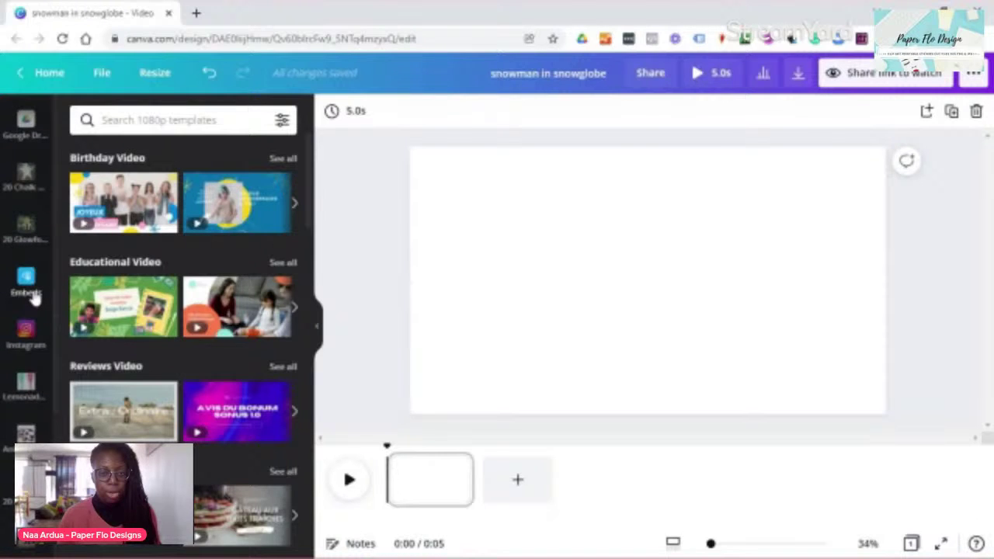
{"action": "scroll", "coordinate": [34, 299], "scroll_direction": "down", "scroll_amount": 1}
{"action": "scroll", "coordinate": [34, 298], "scroll_direction": "down", "scroll_amount": 3}
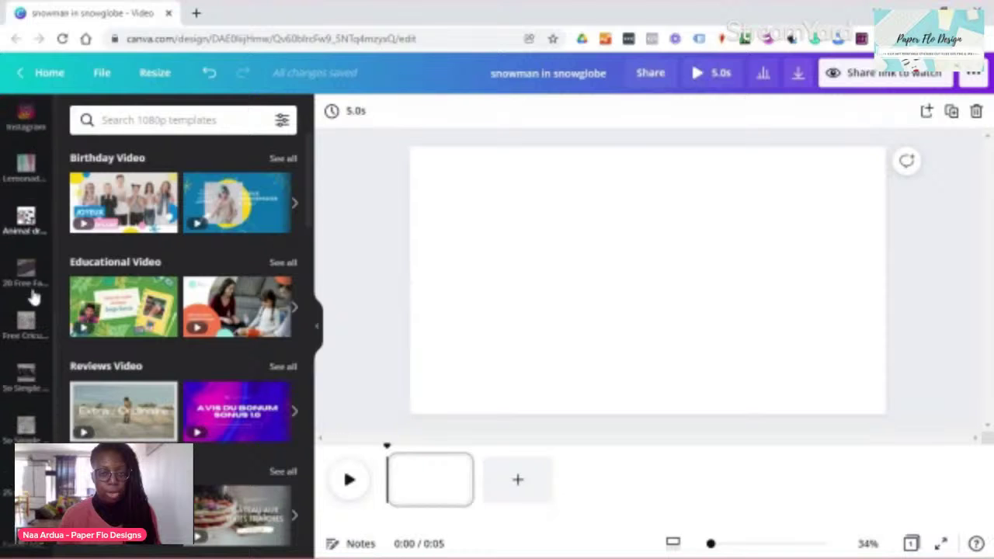
{"action": "scroll", "coordinate": [27, 299], "scroll_direction": "down", "scroll_amount": 1}
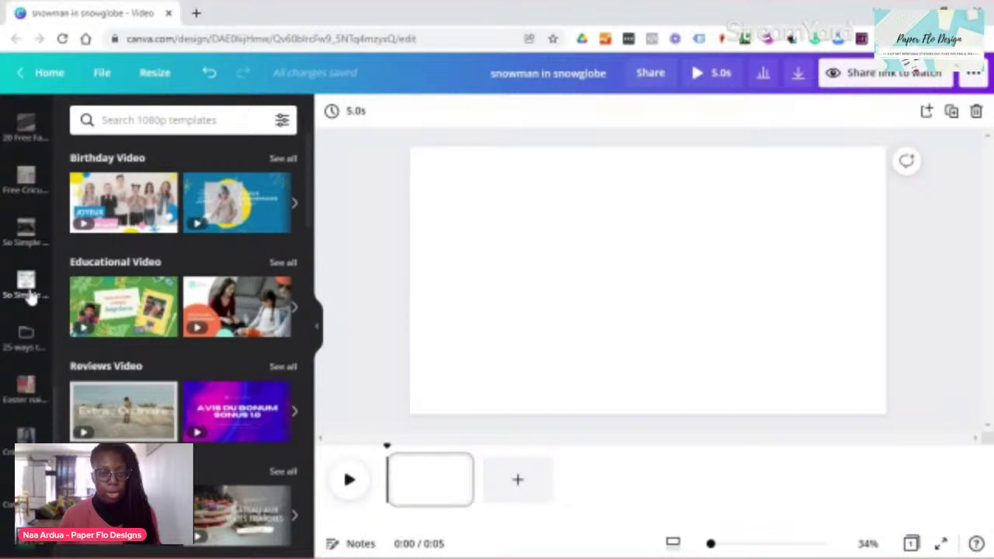
{"action": "scroll", "coordinate": [28, 299], "scroll_direction": "up", "scroll_amount": 1}
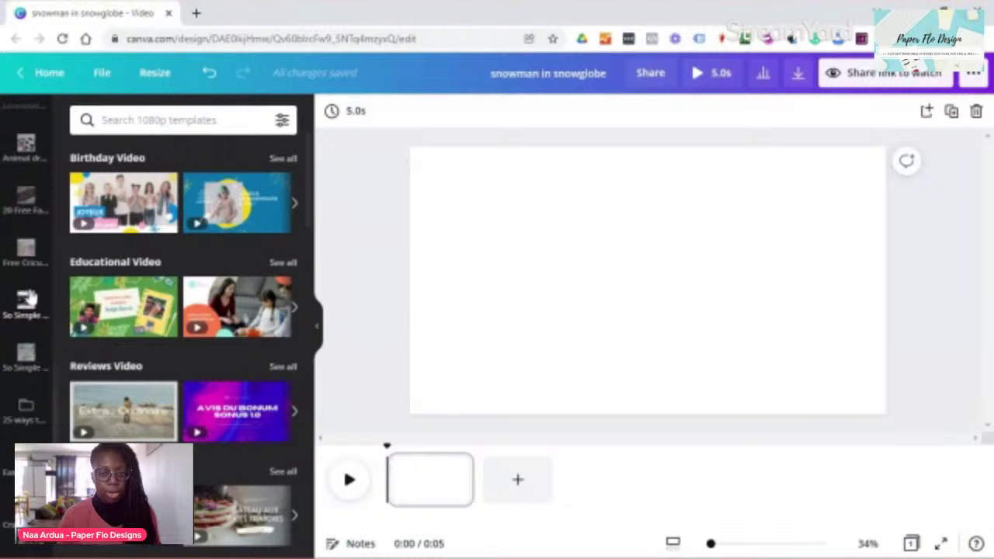
{"action": "scroll", "coordinate": [27, 299], "scroll_direction": "up", "scroll_amount": 4}
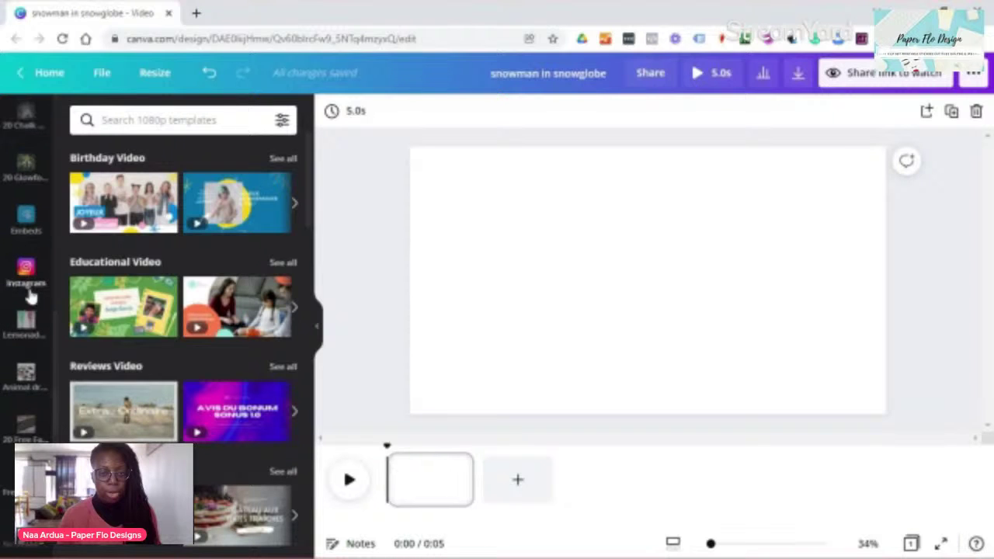
{"action": "scroll", "coordinate": [19, 350], "scroll_direction": "down", "scroll_amount": 3}
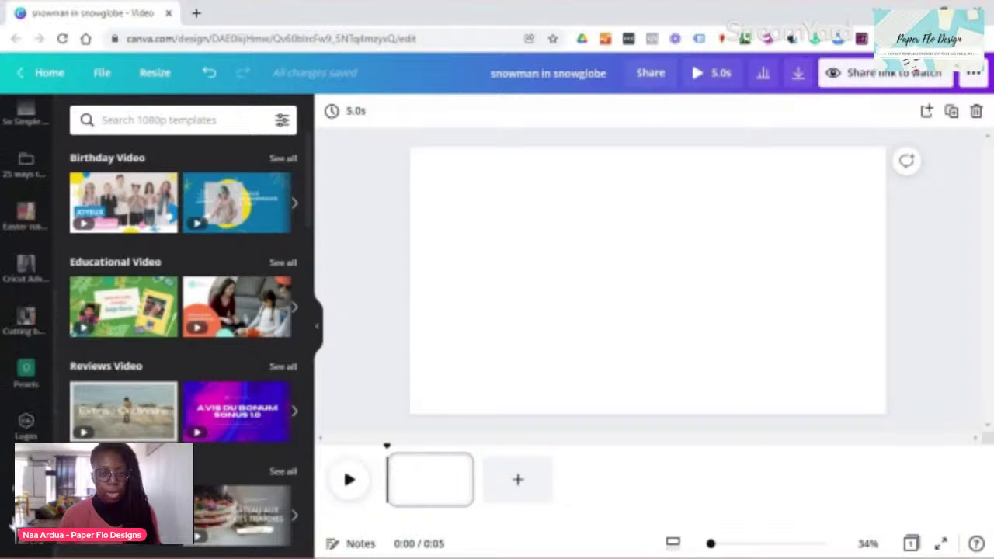
{"action": "left_click", "coordinate": [23, 531]}
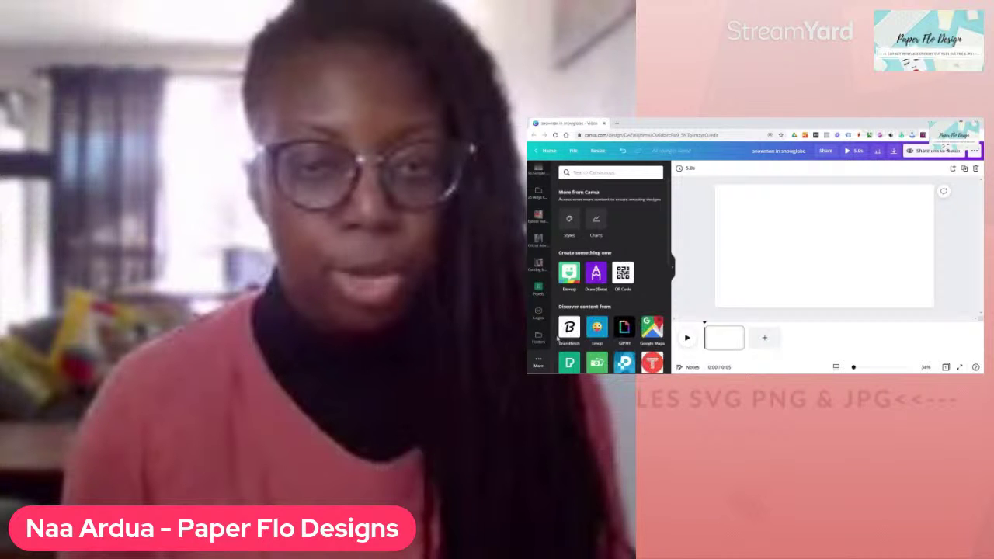
{"action": "scroll", "coordinate": [595, 307], "scroll_direction": "down", "scroll_amount": 2}
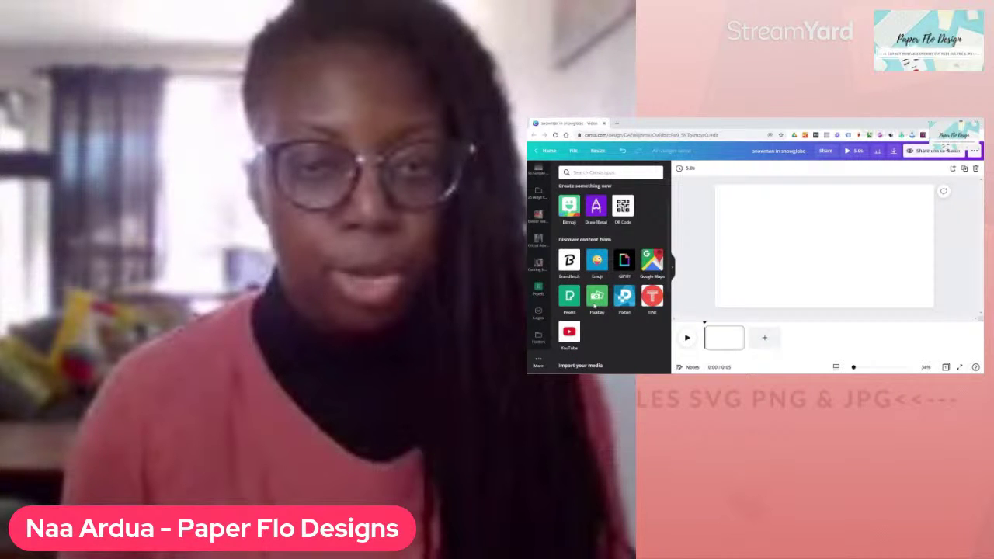
{"action": "scroll", "coordinate": [595, 307], "scroll_direction": "down", "scroll_amount": 2}
{"action": "scroll", "coordinate": [595, 307], "scroll_direction": "up", "scroll_amount": 1}
{"action": "scroll", "coordinate": [595, 308], "scroll_direction": "up", "scroll_amount": 1}
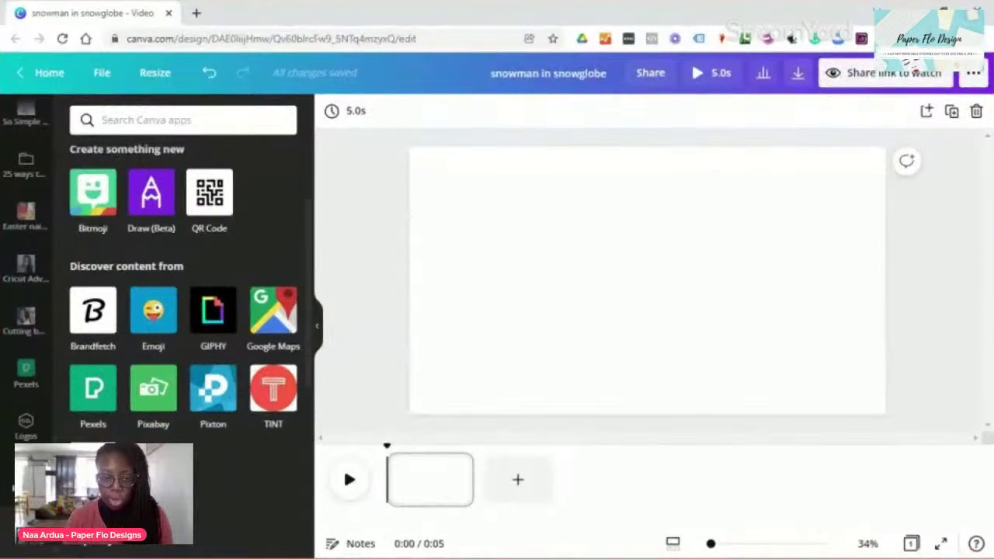
{"action": "scroll", "coordinate": [140, 354], "scroll_direction": "up", "scroll_amount": 2}
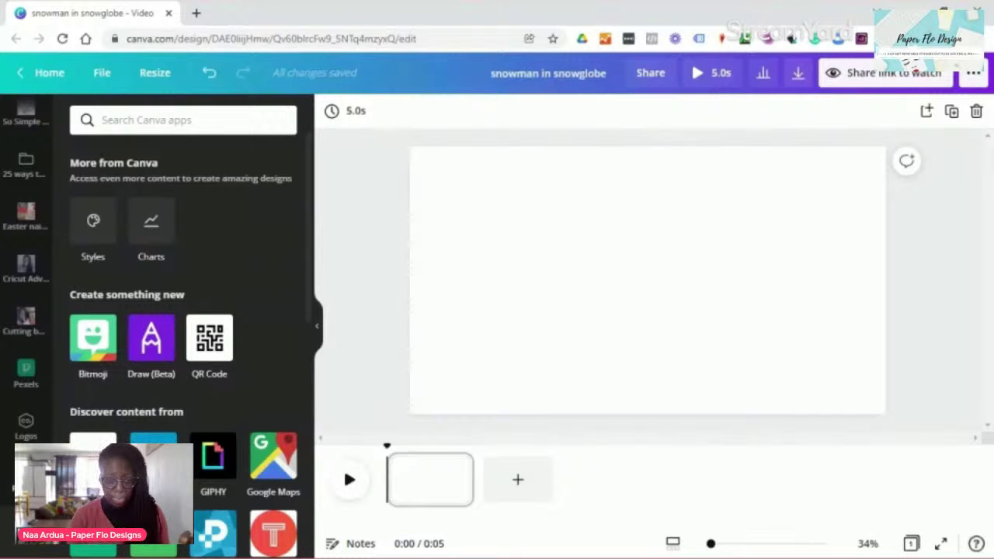
Step: Insert the "Let it Snow" snowman page from the existing Snowing snowman in snow globe Pinterest Pin design onto the video page
{"action": "left_click", "coordinate": [25, 162]}
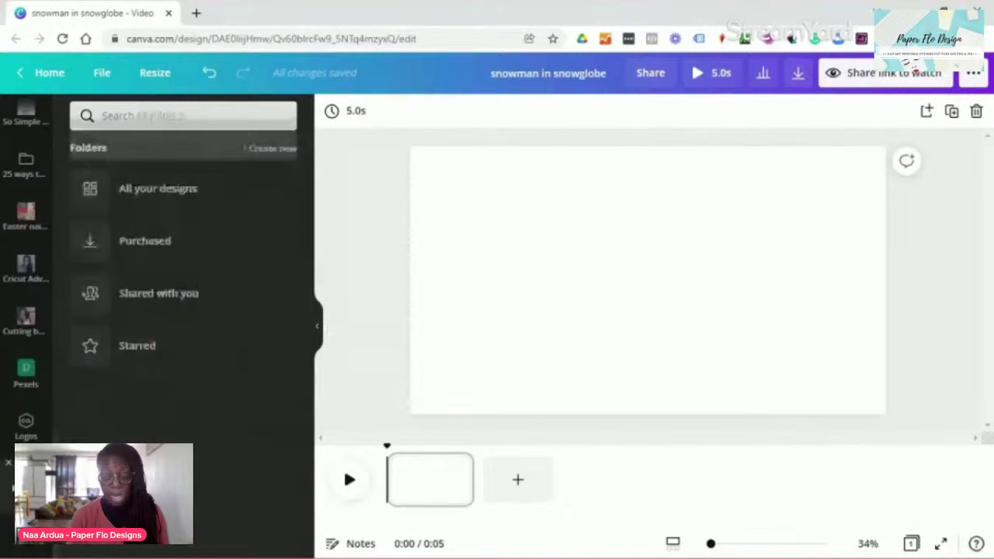
{"action": "left_click", "coordinate": [154, 198]}
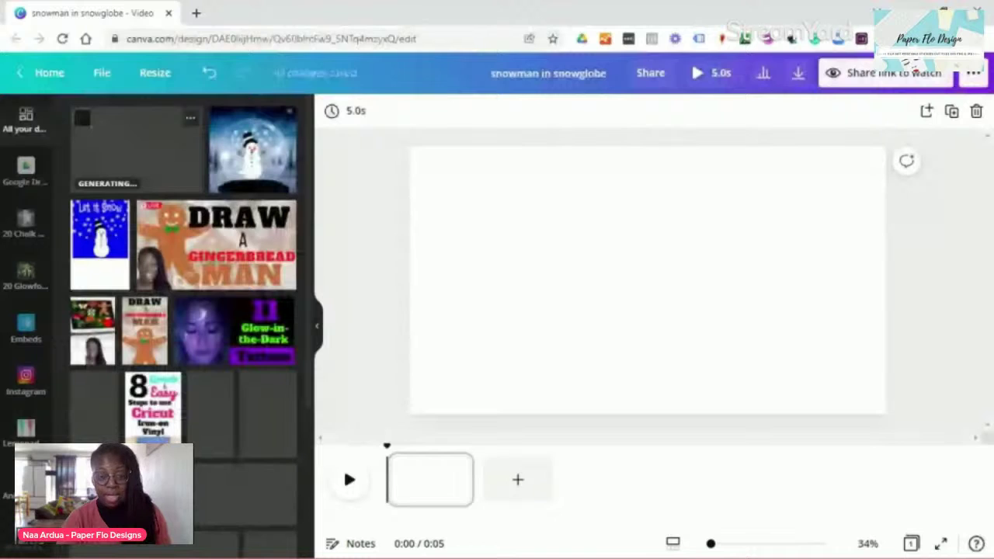
{"action": "left_click", "coordinate": [100, 242]}
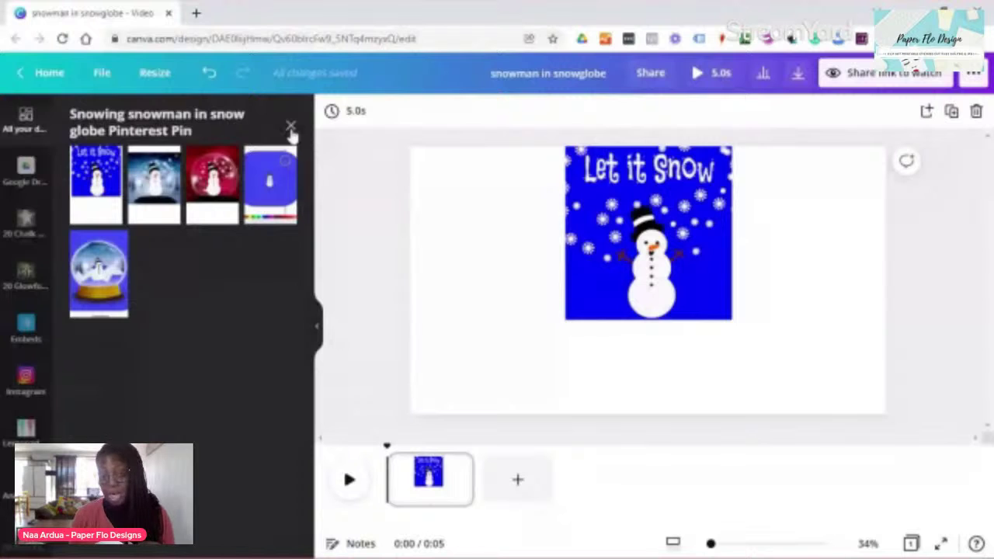
{"action": "left_click", "coordinate": [290, 127]}
{"action": "left_click", "coordinate": [428, 284]}
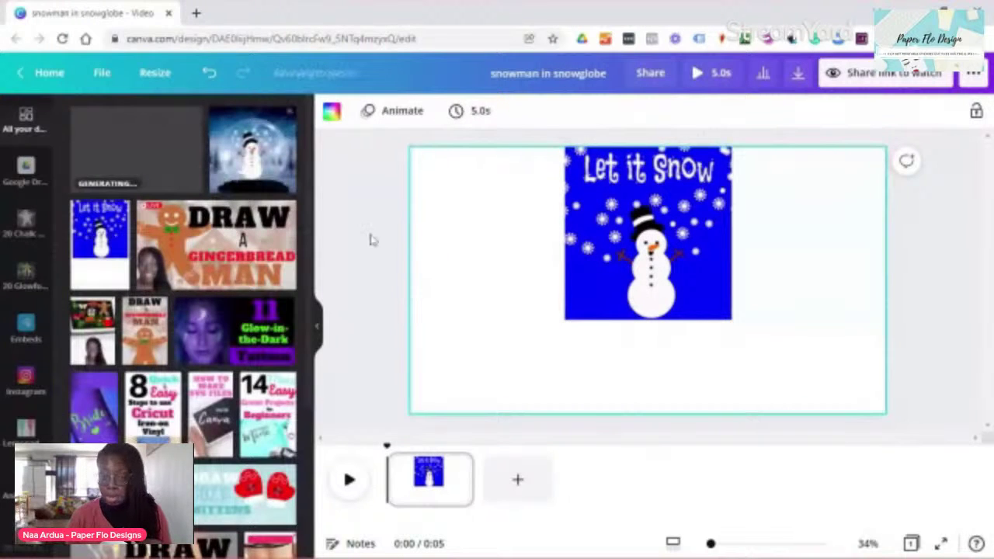
Step: Open the Elements library to view its recently used items, lines, shapes and graphics
{"action": "scroll", "coordinate": [29, 227], "scroll_direction": "up", "scroll_amount": 5}
{"action": "scroll", "coordinate": [29, 227], "scroll_direction": "up", "scroll_amount": 5}
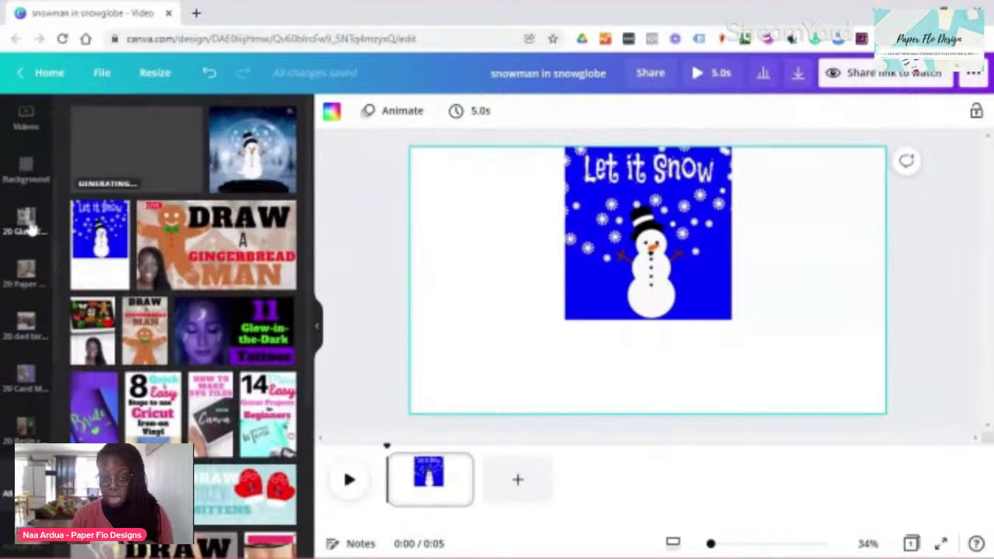
{"action": "scroll", "coordinate": [30, 226], "scroll_direction": "up", "scroll_amount": 2}
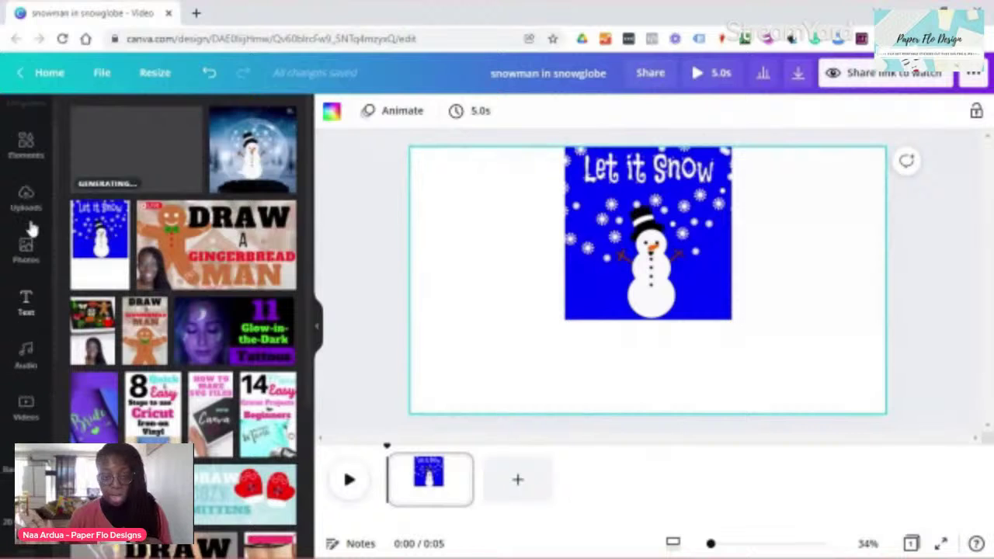
{"action": "scroll", "coordinate": [30, 227], "scroll_direction": "up", "scroll_amount": 2}
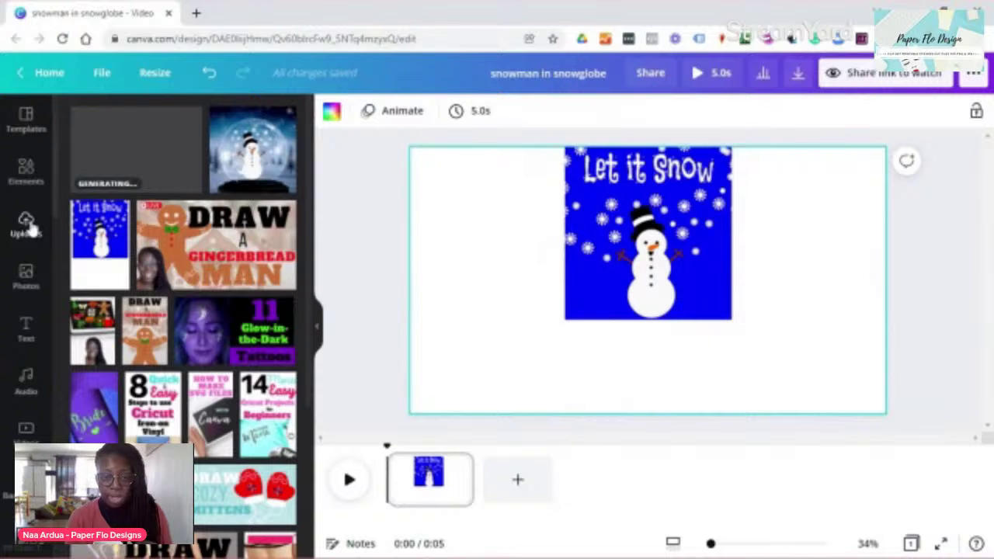
{"action": "left_click", "coordinate": [31, 177]}
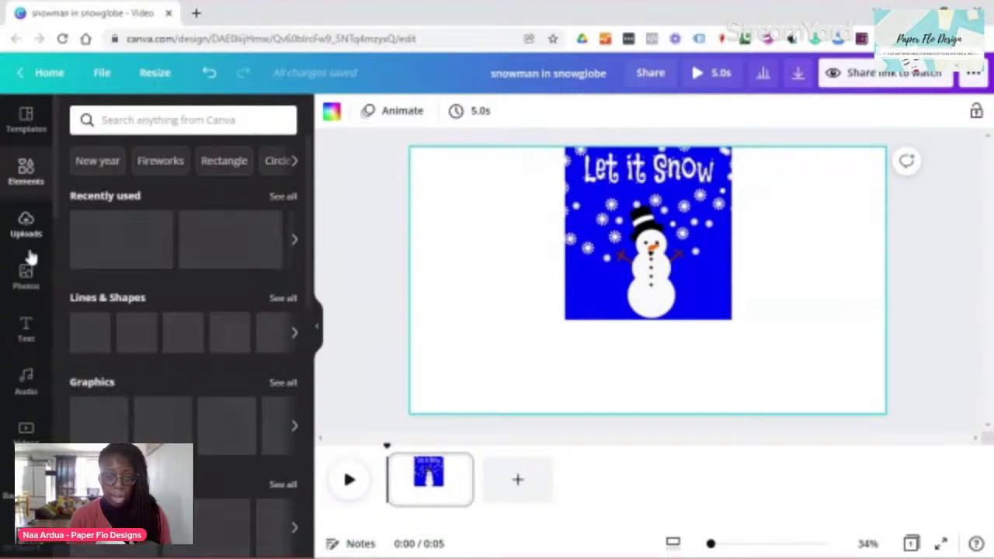
Step: Reopen the list of additional Canva apps and examine the apps for discovering content and importing media
{"action": "scroll", "coordinate": [26, 256], "scroll_direction": "down", "scroll_amount": 5}
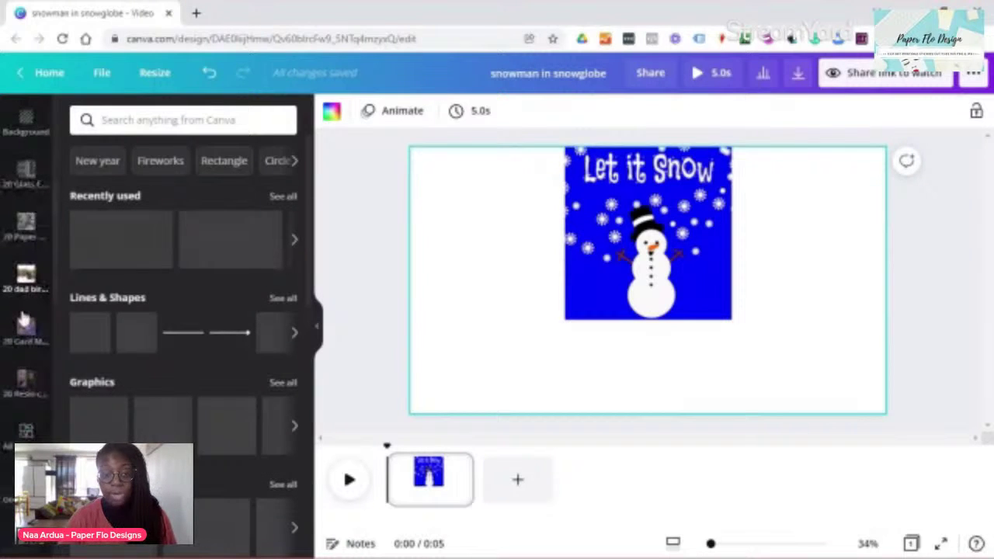
{"action": "scroll", "coordinate": [22, 416], "scroll_direction": "down", "scroll_amount": 5}
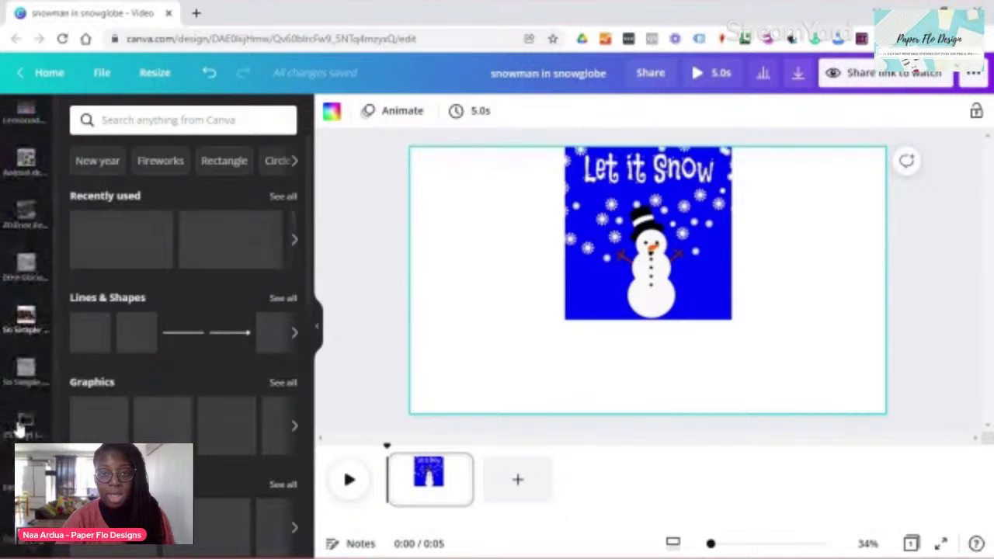
{"action": "scroll", "coordinate": [22, 427], "scroll_direction": "down", "scroll_amount": 3}
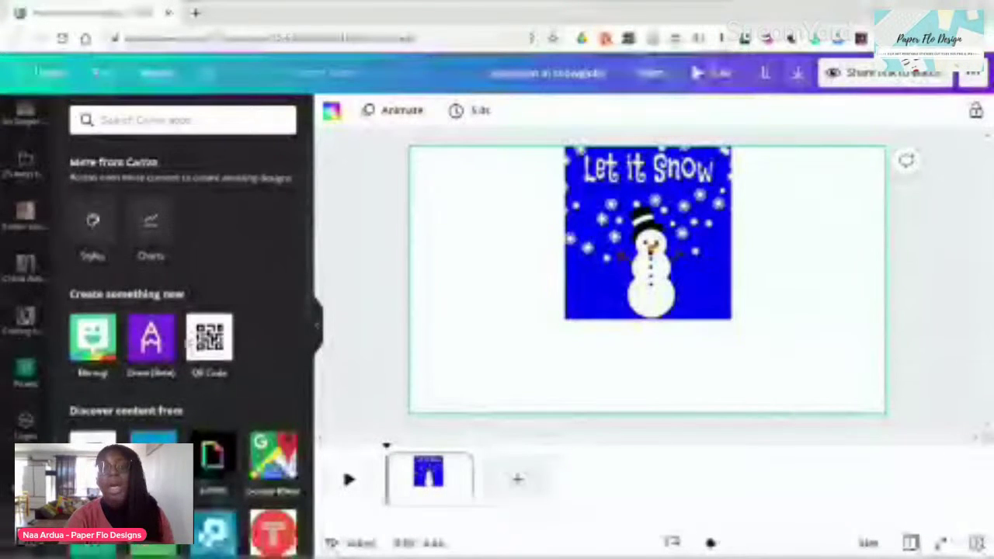
{"action": "scroll", "coordinate": [187, 341], "scroll_direction": "down", "scroll_amount": 5}
{"action": "scroll", "coordinate": [181, 388], "scroll_direction": "down", "scroll_amount": 3}
{"action": "scroll", "coordinate": [179, 355], "scroll_direction": "up", "scroll_amount": 5}
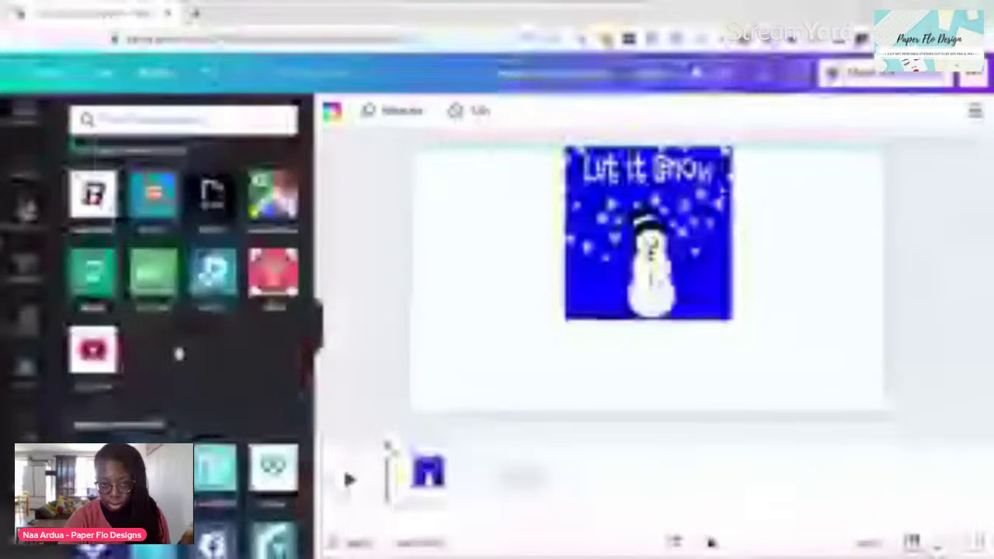
{"action": "scroll", "coordinate": [178, 355], "scroll_direction": "up", "scroll_amount": 10}
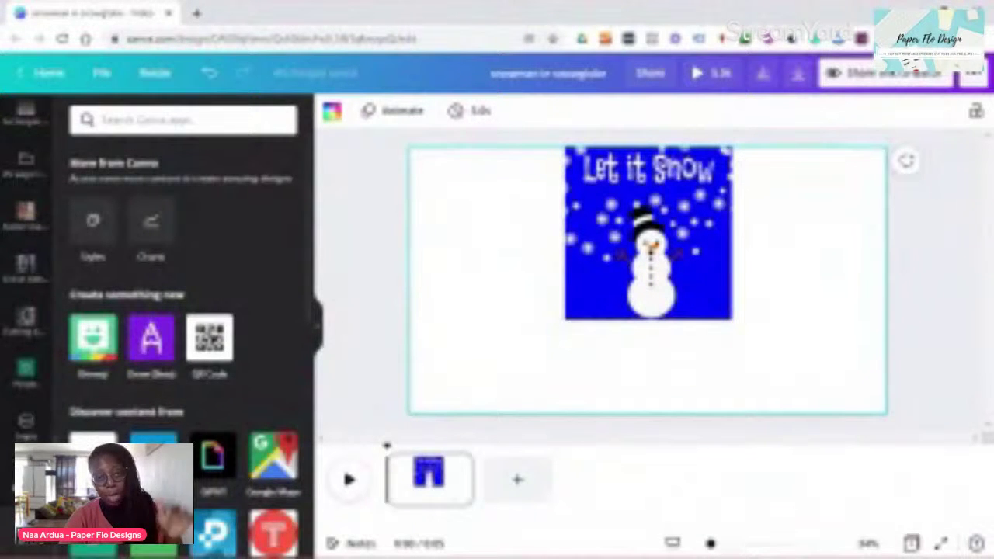
Step: Search the backgrounds for "blue" and apply the plain blue gradient to the video page
{"action": "left_click", "coordinate": [91, 223]}
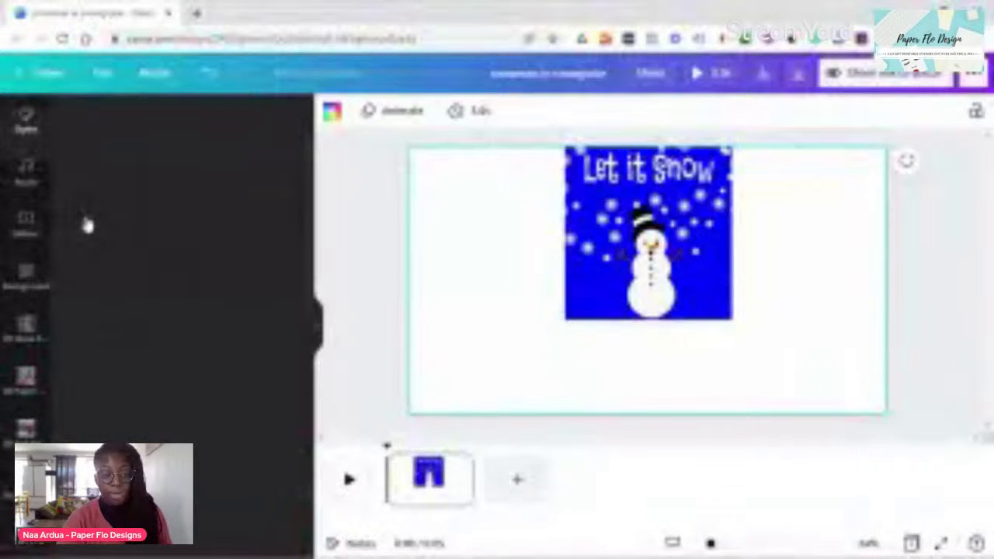
{"action": "left_click", "coordinate": [27, 280]}
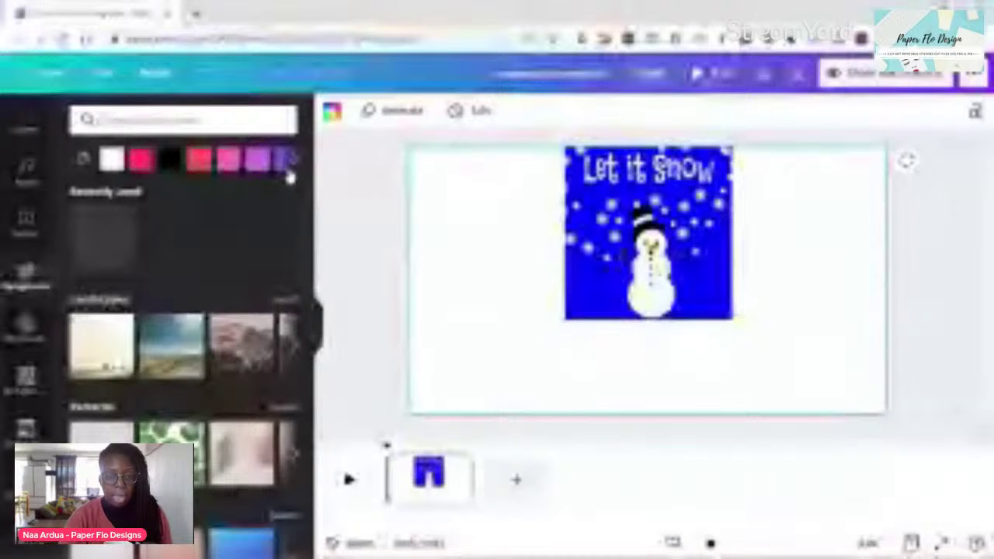
{"action": "left_click", "coordinate": [187, 119]}
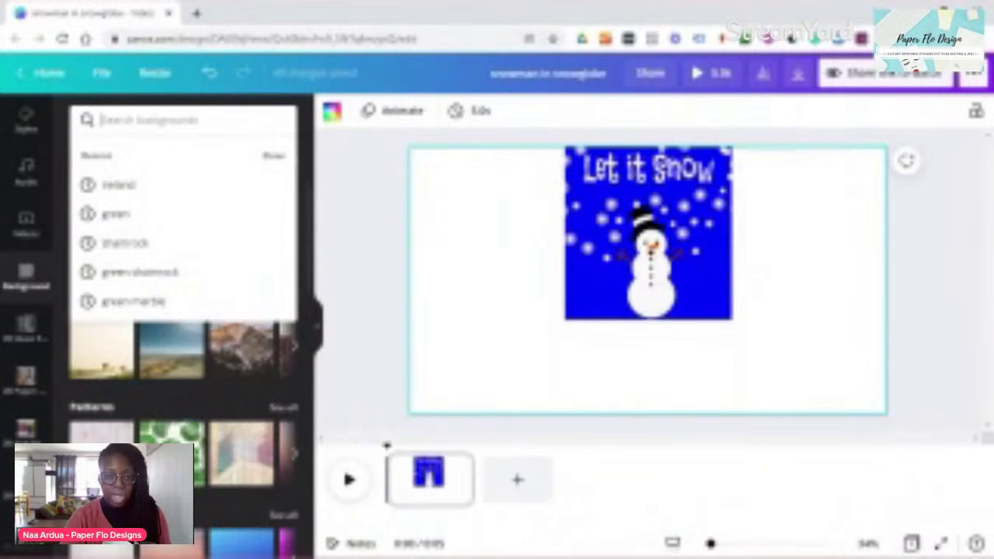
{"action": "key", "text": "Escape"}
{"action": "type", "text": "blue"}
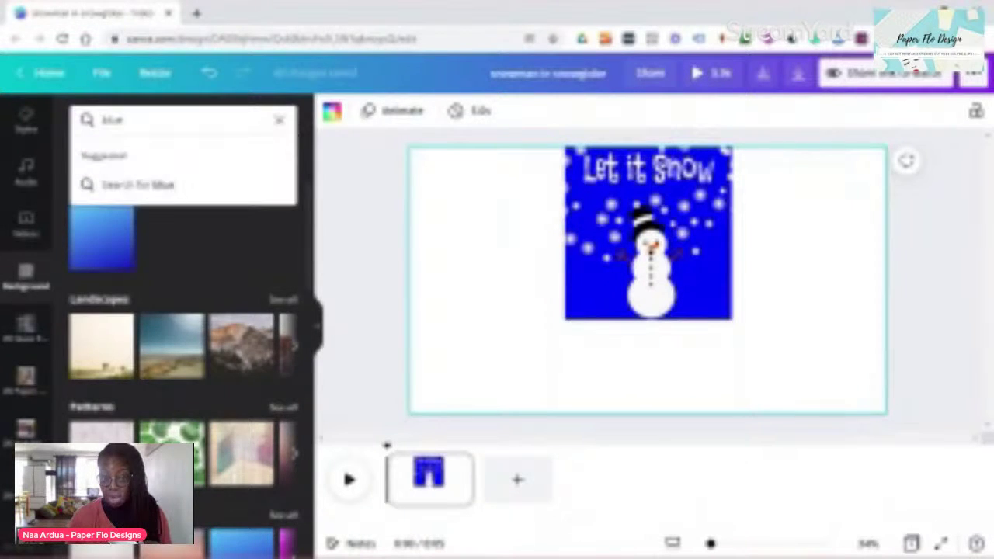
{"action": "key", "text": "Return"}
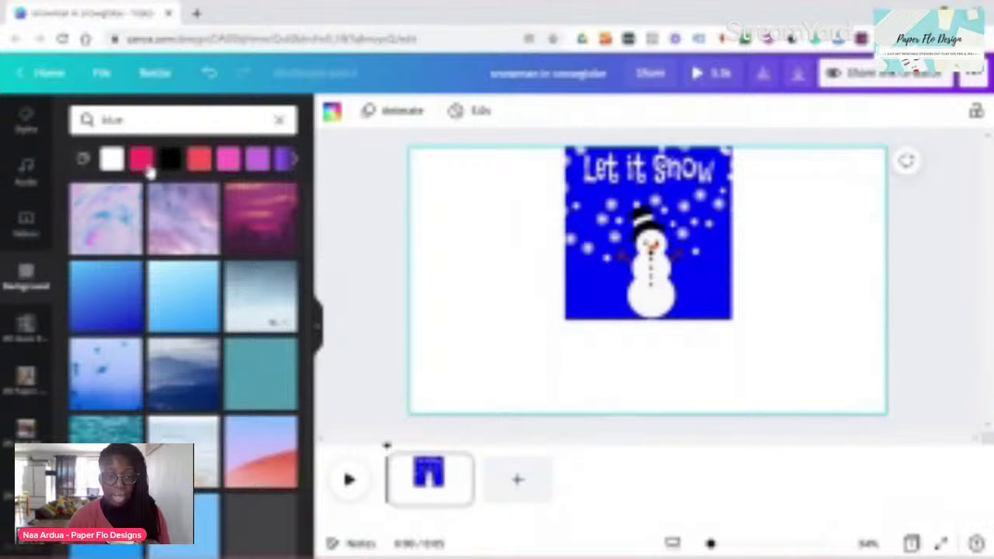
{"action": "left_click", "coordinate": [111, 292]}
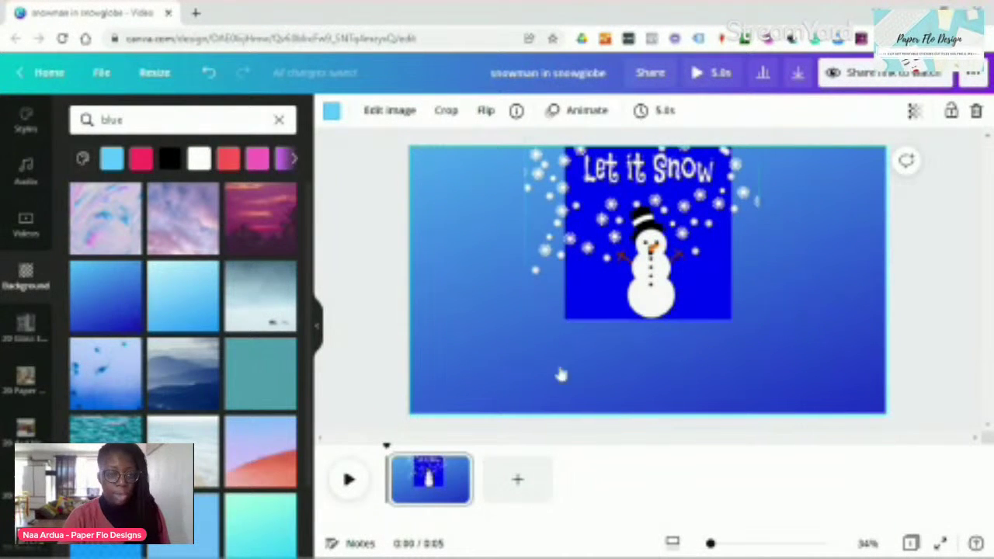
Step: Move the snowman image down to the middle of the page and remove its background with BG Remover
{"action": "left_click", "coordinate": [581, 215]}
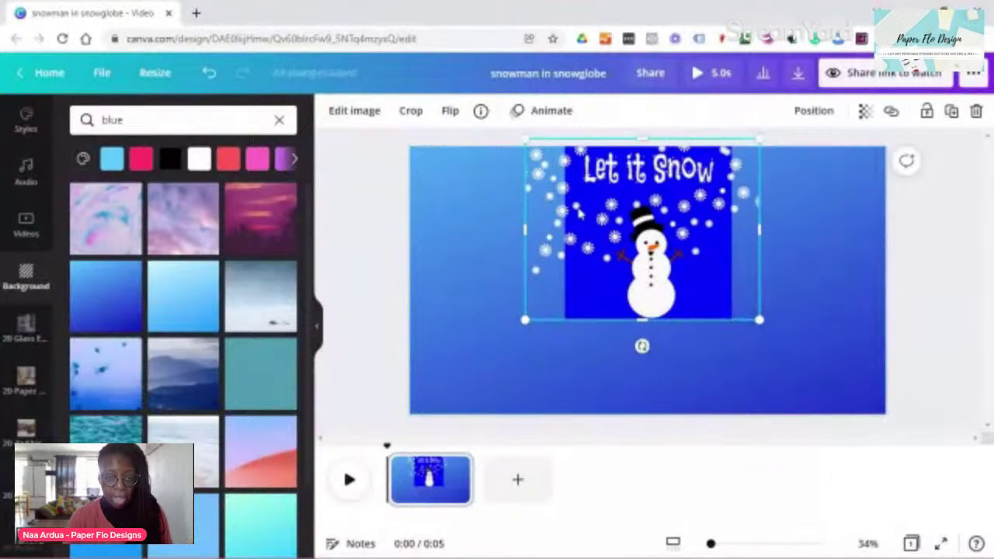
{"action": "left_click_drag", "start_coordinate": [584, 214], "coordinate": [582, 255]}
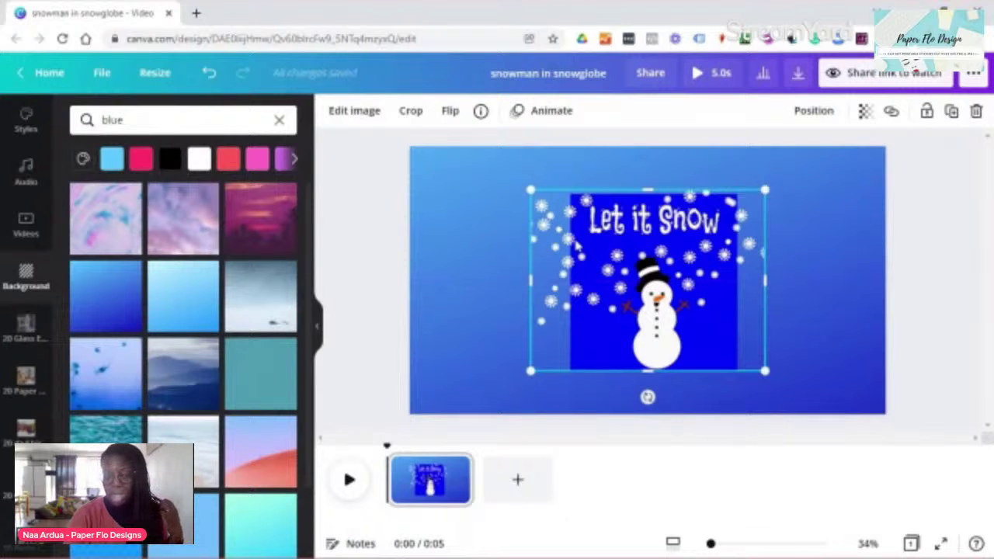
{"action": "left_click", "coordinate": [366, 113]}
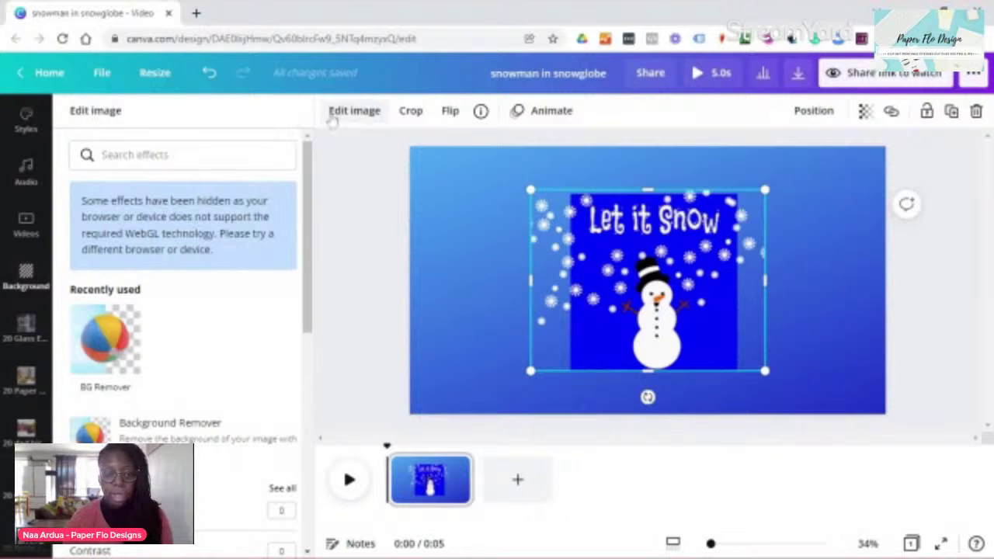
{"action": "left_click", "coordinate": [104, 351]}
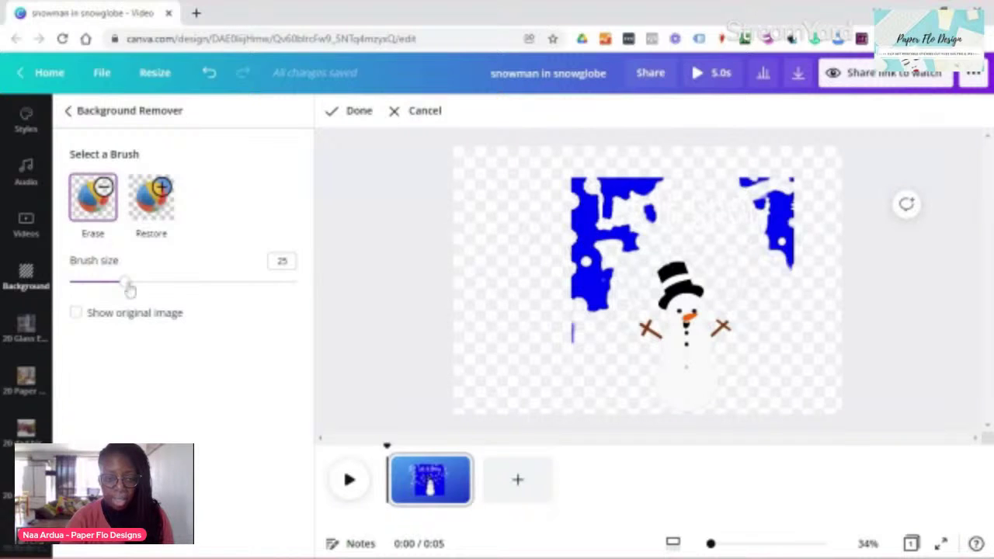
{"action": "left_click_drag", "start_coordinate": [125, 282], "coordinate": [175, 282]}
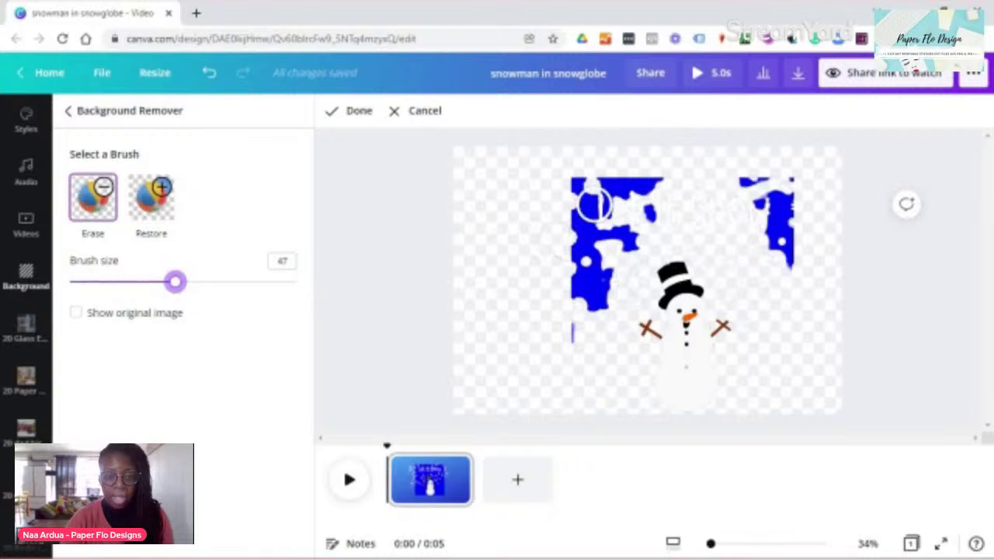
{"action": "mouse_move", "coordinate": [602, 190]}
{"action": "left_mouse_down"}
{"action": "mouse_move", "coordinate": [636, 164]}
{"action": "mouse_move", "coordinate": [604, 191]}
{"action": "mouse_move", "coordinate": [660, 167]}
{"action": "mouse_move", "coordinate": [580, 225]}
{"action": "mouse_move", "coordinate": [640, 183]}
{"action": "mouse_move", "coordinate": [640, 206]}
{"action": "mouse_move", "coordinate": [593, 233]}
{"action": "mouse_move", "coordinate": [651, 202]}
{"action": "mouse_move", "coordinate": [641, 234]}
{"action": "mouse_move", "coordinate": [726, 247]}
{"action": "mouse_move", "coordinate": [662, 250]}
{"action": "left_mouse_up"}
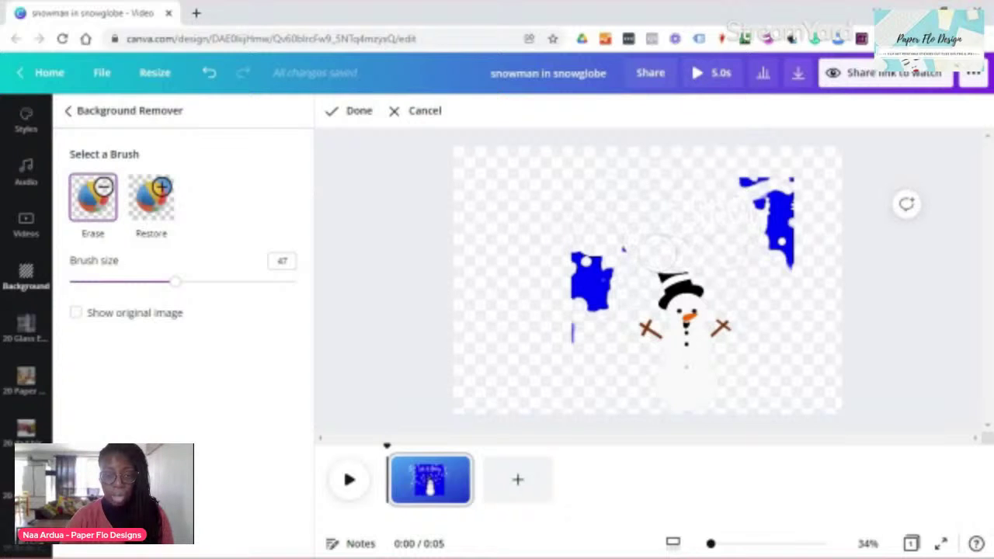
{"action": "left_click", "coordinate": [420, 111]}
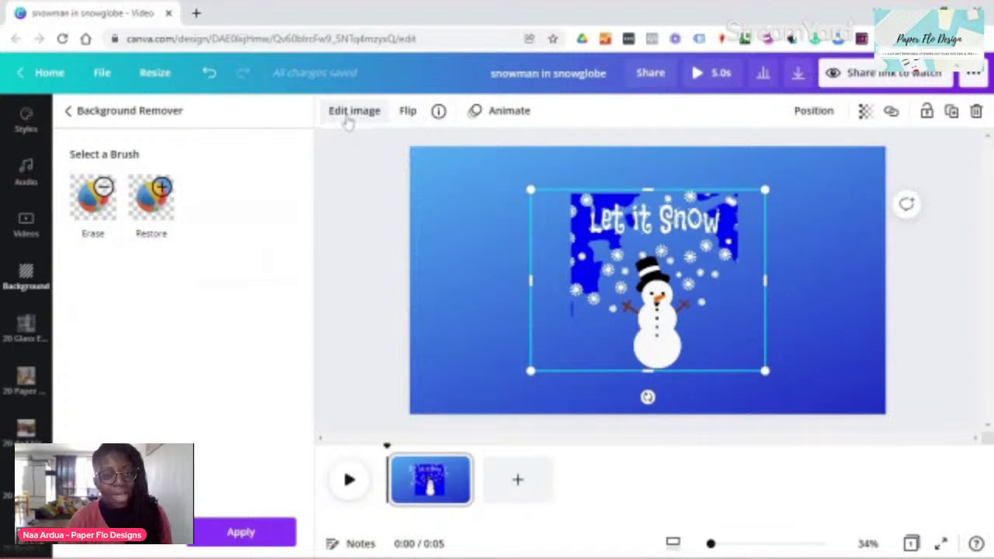
Step: Try to erase the leftover blue patches and lettering around the snowman using brush sizes 25 and 34
{"action": "left_click", "coordinate": [93, 199]}
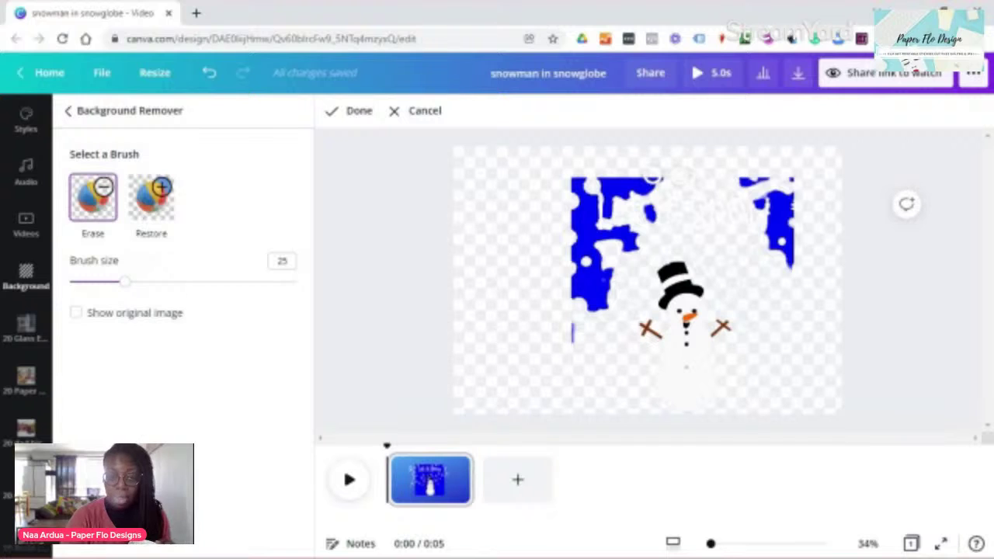
{"action": "mouse_move", "coordinate": [652, 178]}
{"action": "left_mouse_down"}
{"action": "mouse_move", "coordinate": [644, 214]}
{"action": "mouse_move", "coordinate": [655, 214]}
{"action": "mouse_move", "coordinate": [631, 235]}
{"action": "mouse_move", "coordinate": [632, 247]}
{"action": "mouse_move", "coordinate": [643, 242]}
{"action": "left_mouse_up"}
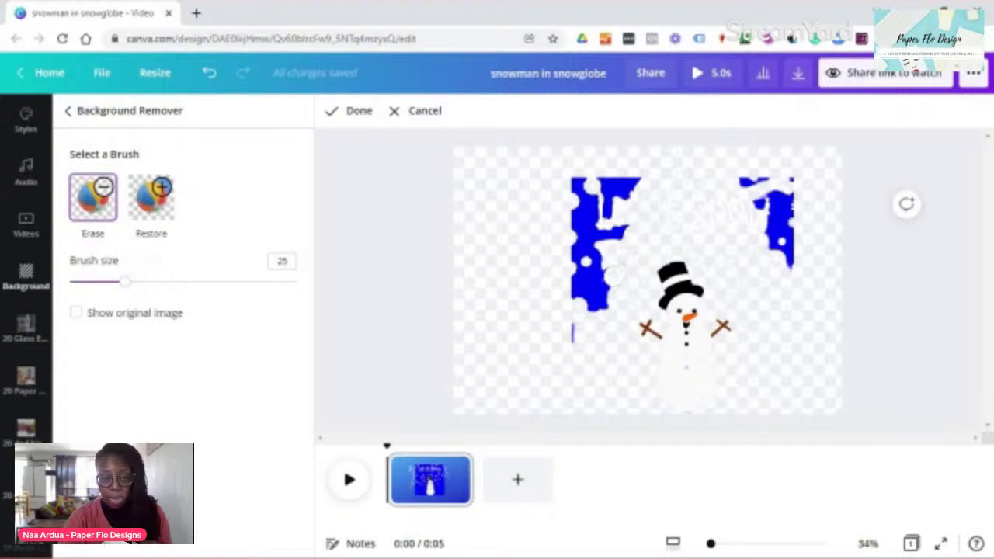
{"action": "mouse_move", "coordinate": [602, 295]}
{"action": "left_mouse_down"}
{"action": "mouse_move", "coordinate": [575, 333]}
{"action": "mouse_move", "coordinate": [584, 229]}
{"action": "left_mouse_up"}
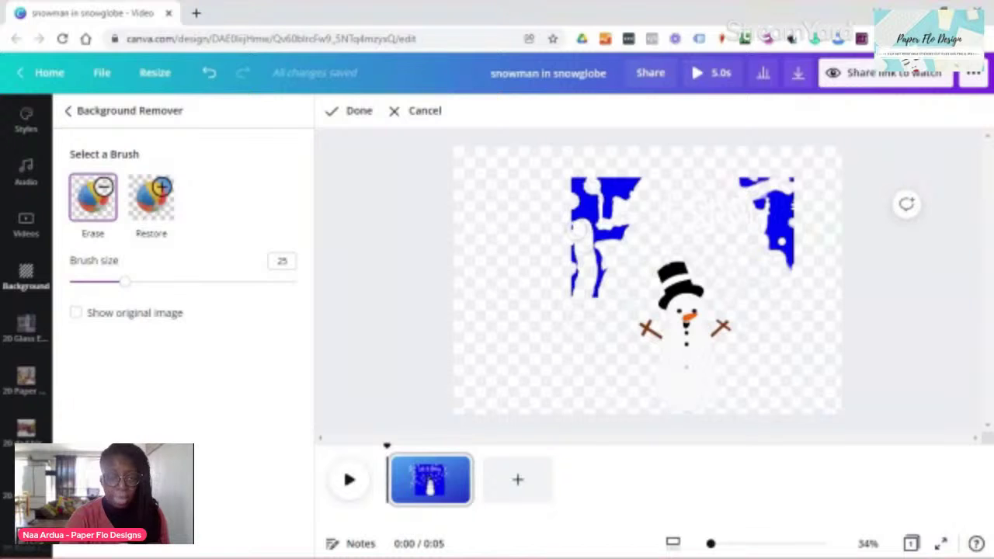
{"action": "left_click_drag", "start_coordinate": [128, 289], "coordinate": [142, 284]}
{"action": "mouse_move", "coordinate": [575, 217]}
{"action": "left_mouse_down"}
{"action": "mouse_move", "coordinate": [581, 188]}
{"action": "mouse_move", "coordinate": [576, 292]}
{"action": "mouse_move", "coordinate": [594, 297]}
{"action": "mouse_move", "coordinate": [605, 219]}
{"action": "mouse_move", "coordinate": [618, 231]}
{"action": "mouse_move", "coordinate": [611, 238]}
{"action": "mouse_move", "coordinate": [630, 221]}
{"action": "mouse_move", "coordinate": [635, 190]}
{"action": "mouse_move", "coordinate": [609, 197]}
{"action": "mouse_move", "coordinate": [602, 188]}
{"action": "left_mouse_up"}
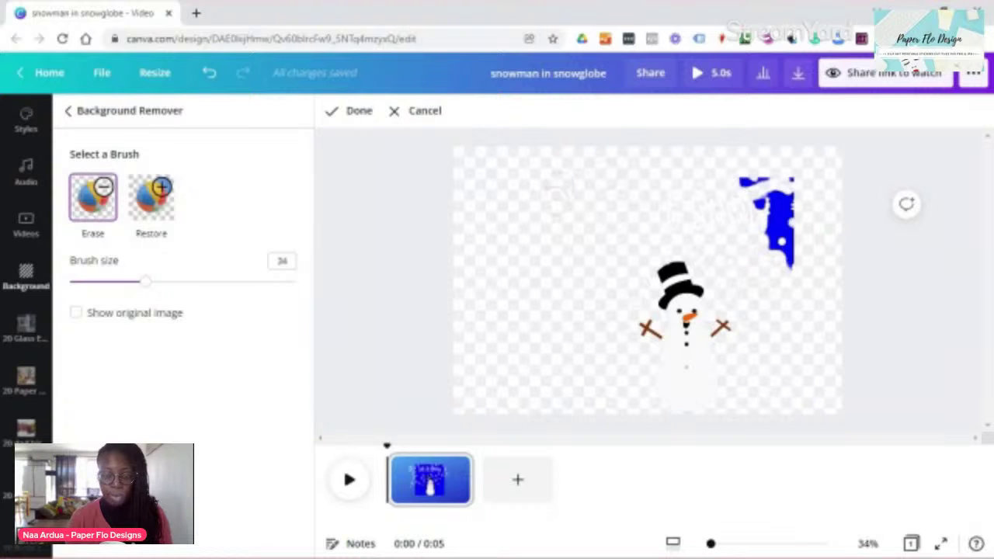
{"action": "mouse_move", "coordinate": [742, 181]}
{"action": "left_mouse_down"}
{"action": "mouse_move", "coordinate": [750, 188]}
{"action": "mouse_move", "coordinate": [685, 198]}
{"action": "mouse_move", "coordinate": [724, 201]}
{"action": "mouse_move", "coordinate": [642, 208]}
{"action": "mouse_move", "coordinate": [766, 209]}
{"action": "mouse_move", "coordinate": [790, 175]}
{"action": "mouse_move", "coordinate": [785, 257]}
{"action": "mouse_move", "coordinate": [782, 210]}
{"action": "mouse_move", "coordinate": [774, 241]}
{"action": "left_mouse_up"}
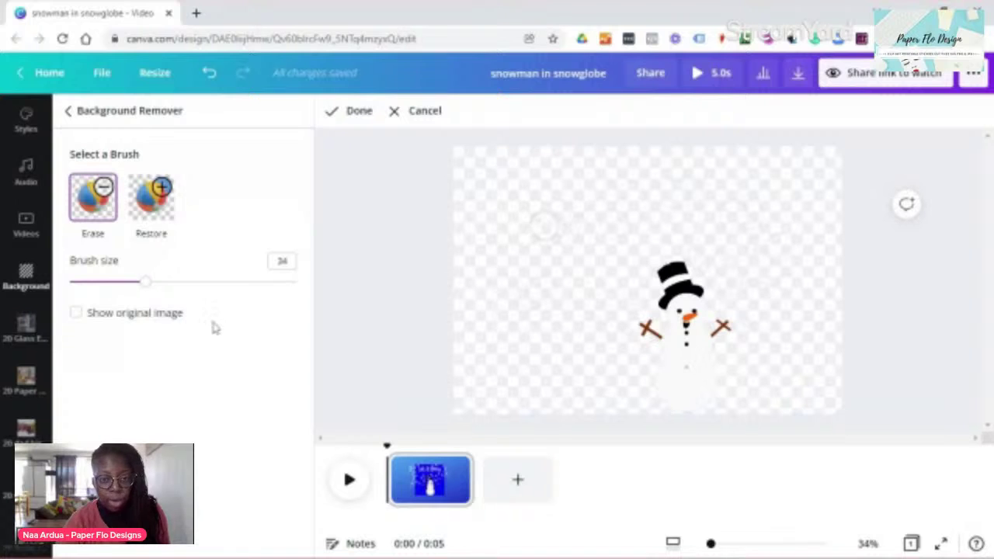
Step: Try to restore the snowman's body buttons with the original image shown, and discard the brush edits
{"action": "left_click", "coordinate": [77, 313]}
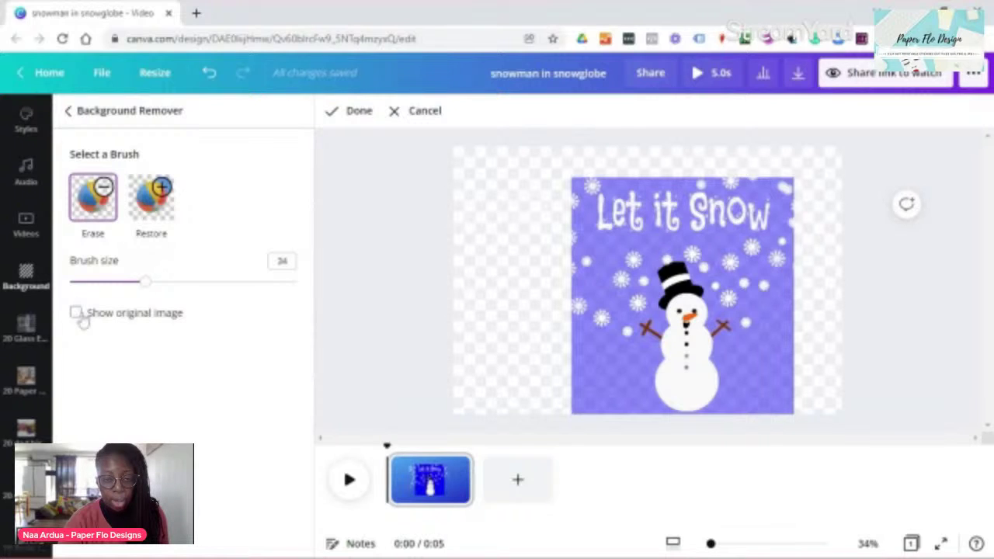
{"action": "left_click", "coordinate": [77, 314]}
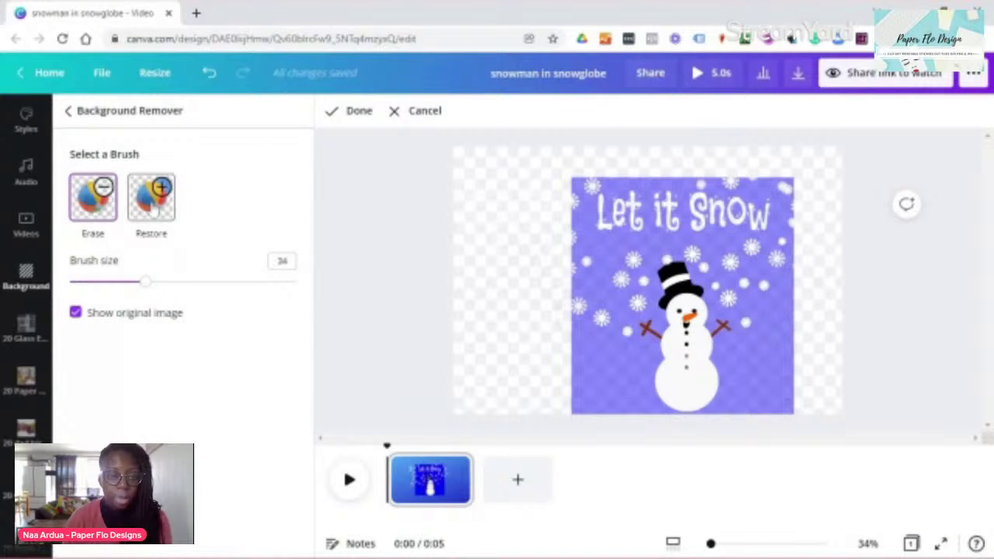
{"action": "left_click", "coordinate": [155, 207]}
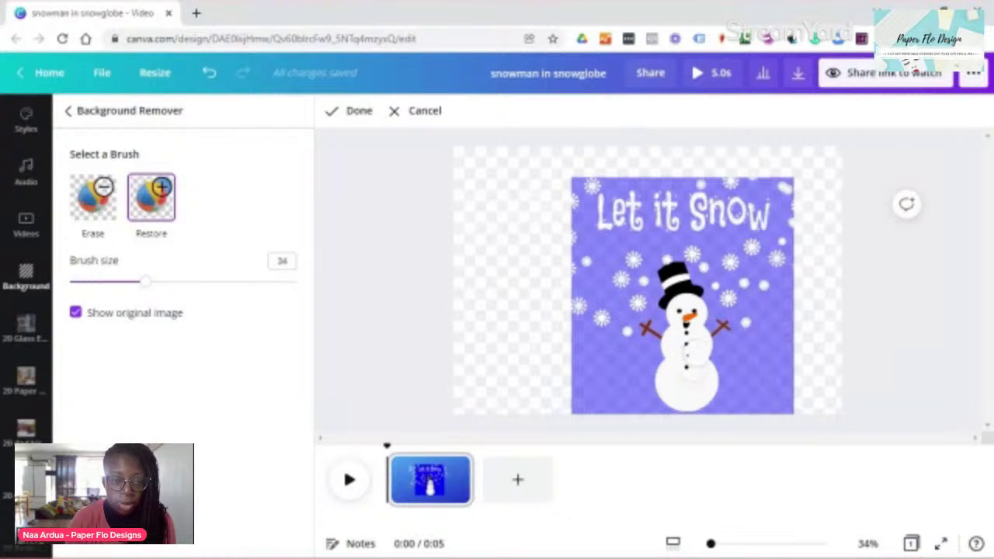
{"action": "left_click_drag", "start_coordinate": [687, 339], "coordinate": [687, 362]}
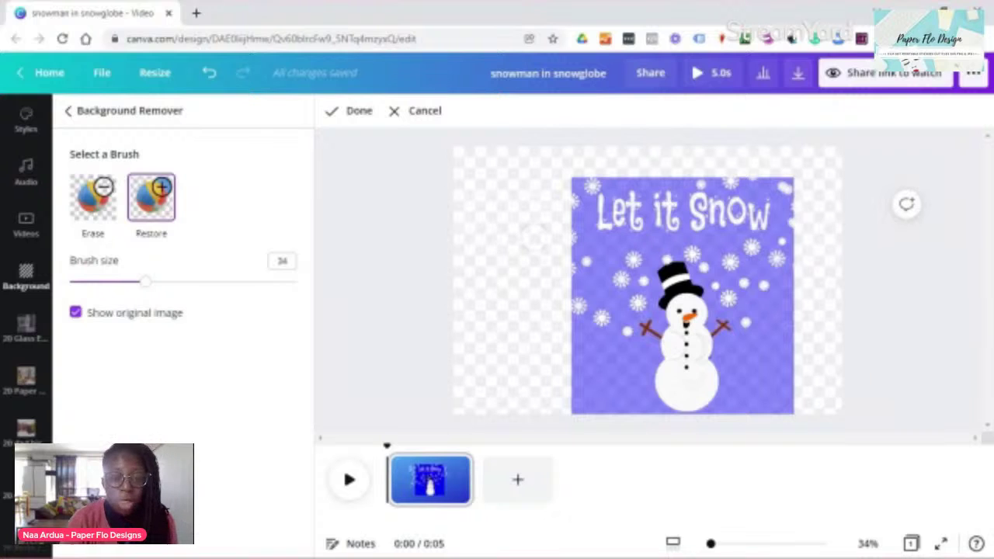
{"action": "left_click", "coordinate": [433, 115]}
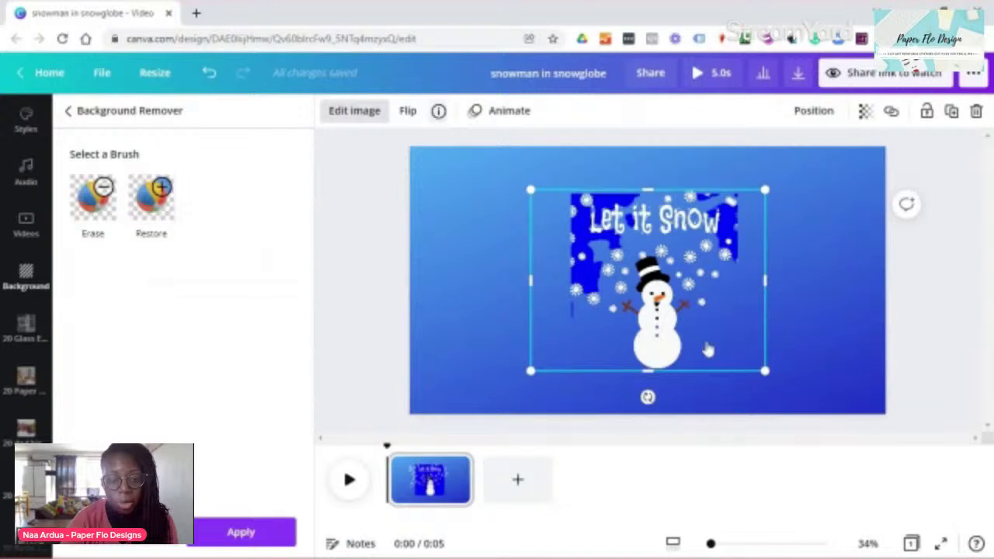
Step: Erase the leftover blue patches and lettering at brush size 31, restore the snowman's lowest button, and accept the edits
{"action": "left_click", "coordinate": [91, 203]}
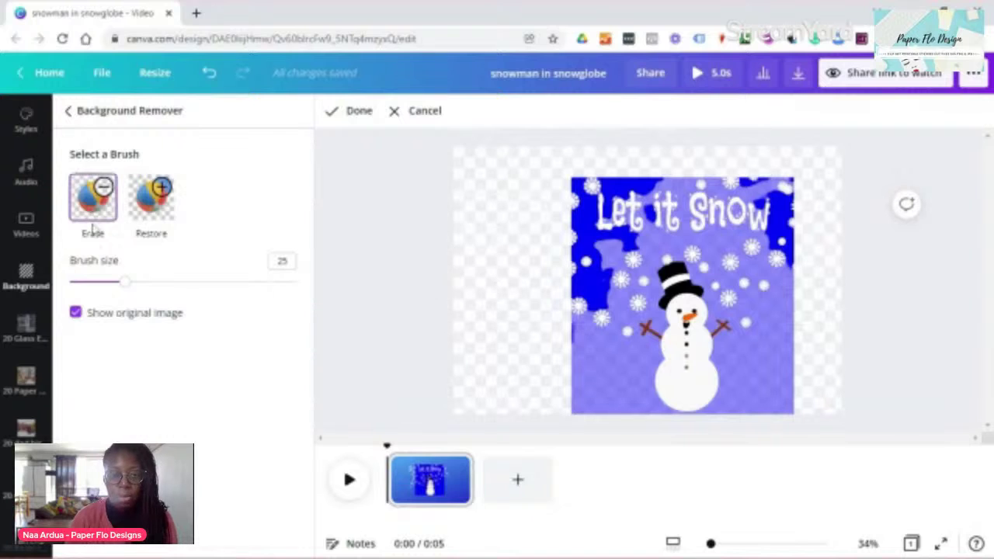
{"action": "left_click_drag", "start_coordinate": [123, 283], "coordinate": [138, 282]}
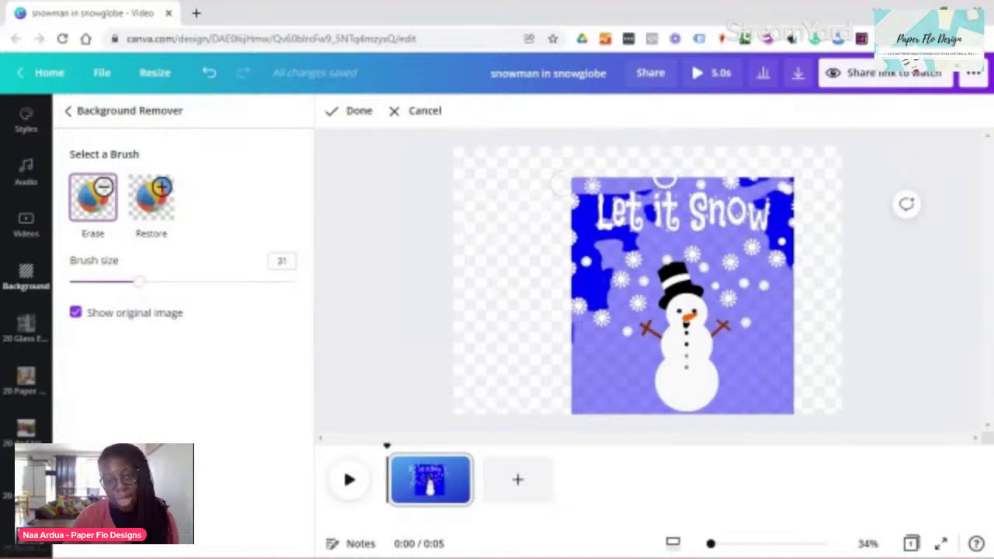
{"action": "mouse_move", "coordinate": [625, 204]}
{"action": "left_mouse_down"}
{"action": "mouse_move", "coordinate": [559, 204]}
{"action": "mouse_move", "coordinate": [570, 206]}
{"action": "left_mouse_up"}
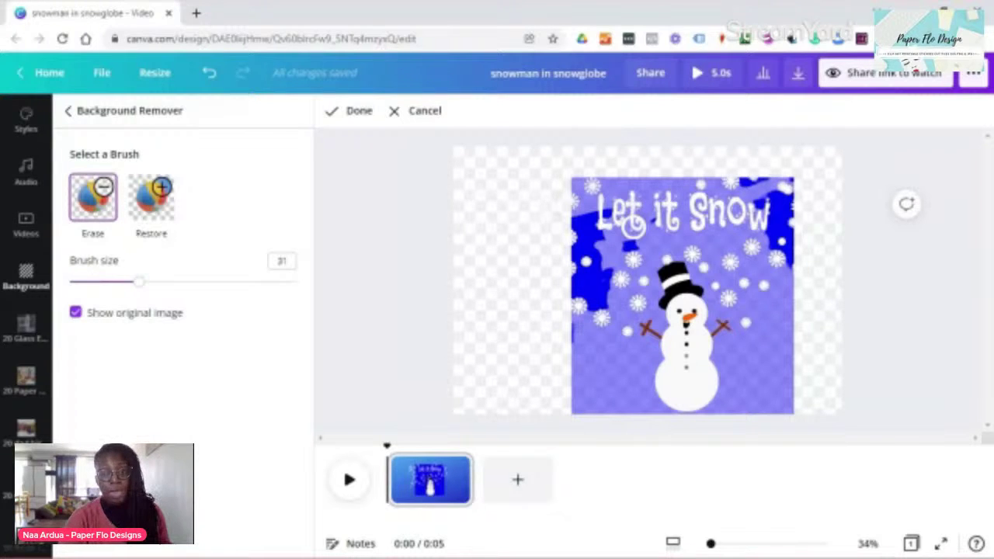
{"action": "mouse_move", "coordinate": [633, 226]}
{"action": "left_mouse_down"}
{"action": "mouse_move", "coordinate": [582, 287]}
{"action": "mouse_move", "coordinate": [570, 343]}
{"action": "mouse_move", "coordinate": [623, 264]}
{"action": "left_mouse_up"}
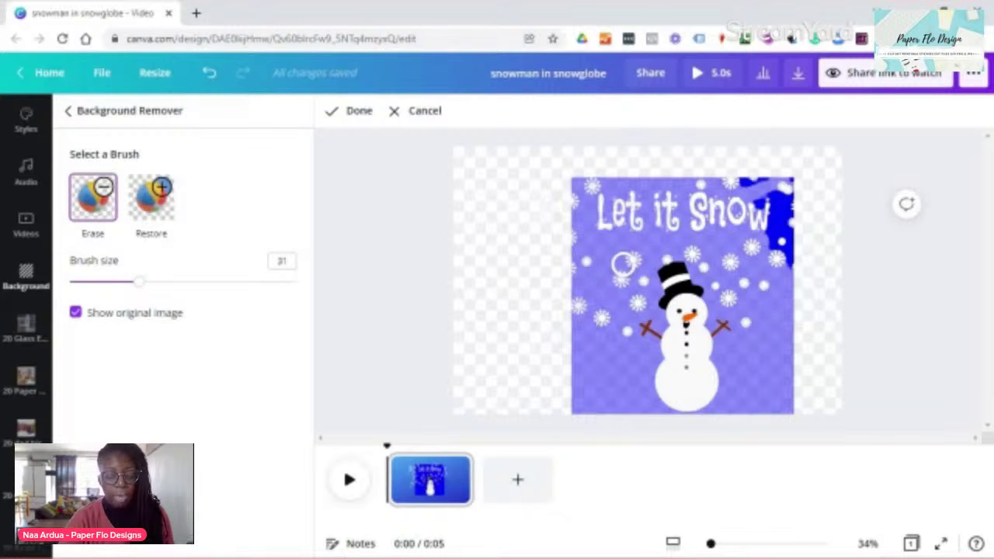
{"action": "mouse_move", "coordinate": [771, 171]}
{"action": "left_mouse_down"}
{"action": "mouse_move", "coordinate": [757, 189]}
{"action": "mouse_move", "coordinate": [793, 188]}
{"action": "mouse_move", "coordinate": [759, 200]}
{"action": "mouse_move", "coordinate": [787, 212]}
{"action": "mouse_move", "coordinate": [782, 272]}
{"action": "mouse_move", "coordinate": [766, 213]}
{"action": "mouse_move", "coordinate": [765, 247]}
{"action": "left_mouse_up"}
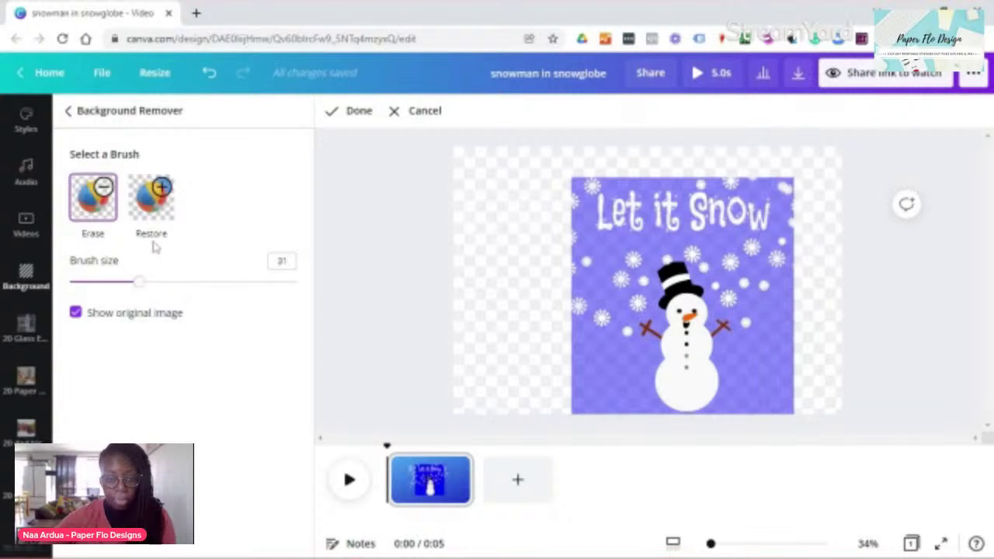
{"action": "left_click", "coordinate": [159, 218]}
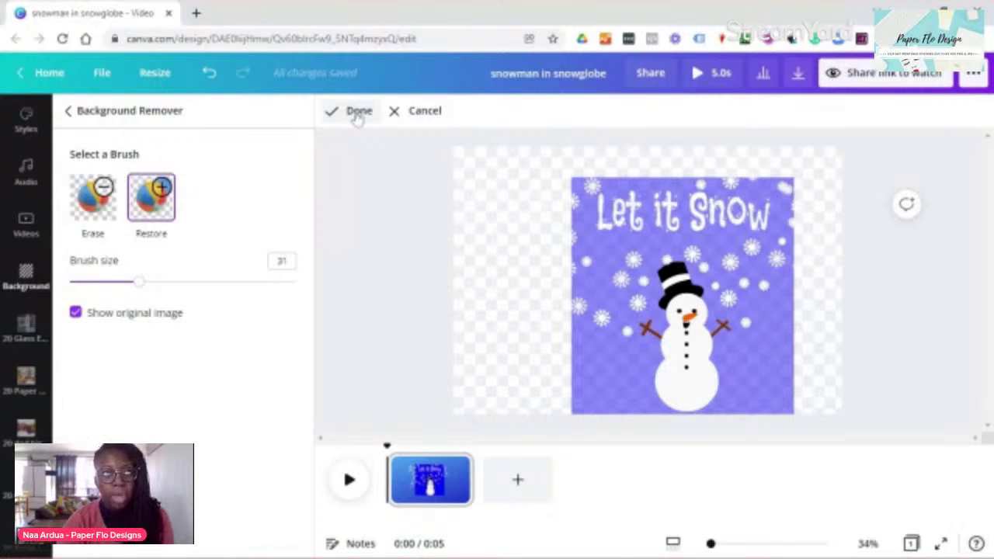
{"action": "left_click", "coordinate": [354, 112]}
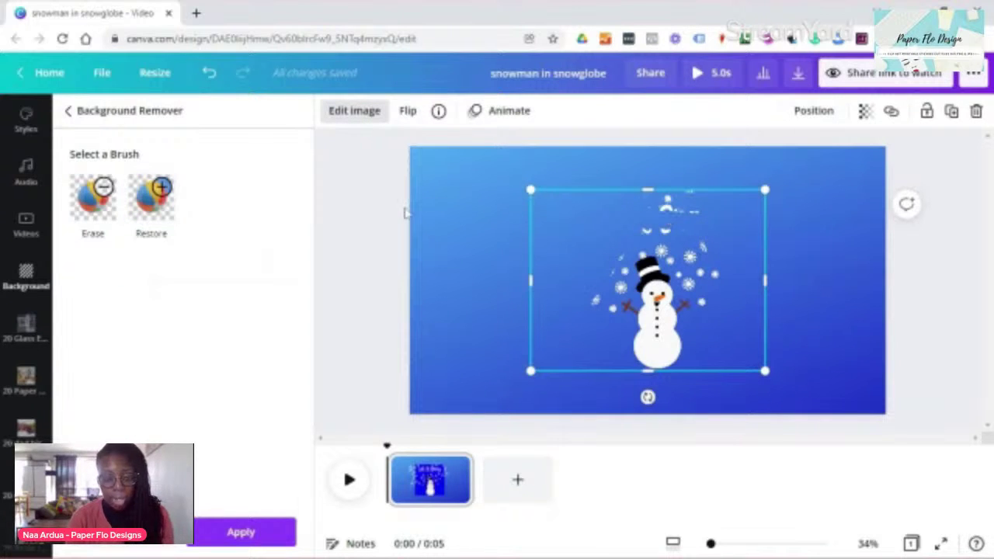
Step: Erase the remaining lettering fragments above the snowman with a brush size of 36 and accept the result
{"action": "left_click", "coordinate": [93, 196]}
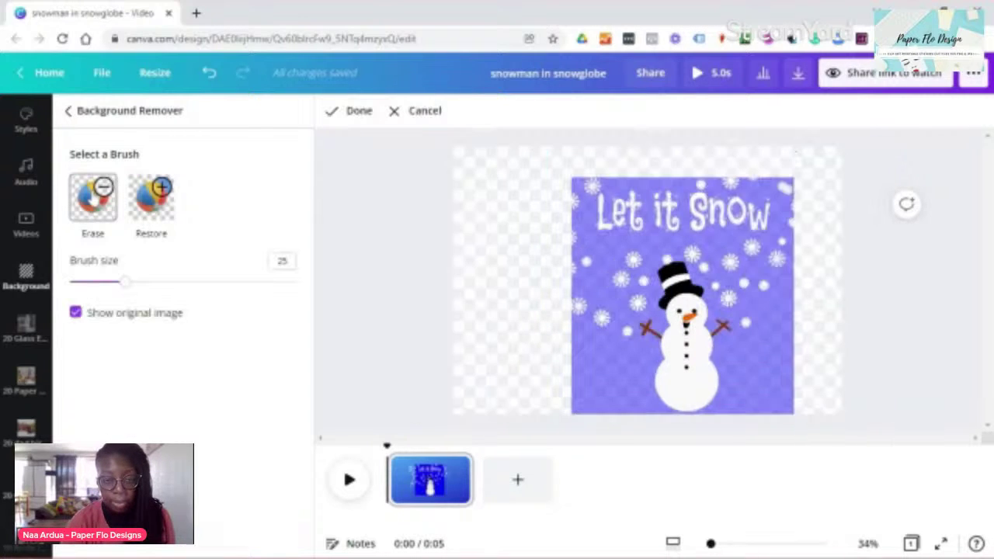
{"action": "left_click_drag", "start_coordinate": [126, 282], "coordinate": [150, 282]}
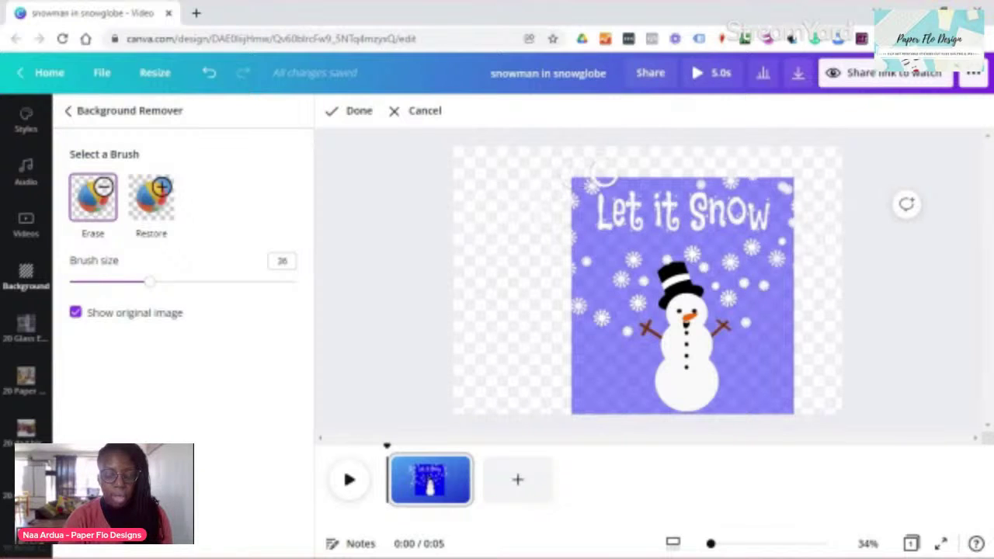
{"action": "left_click", "coordinate": [350, 117]}
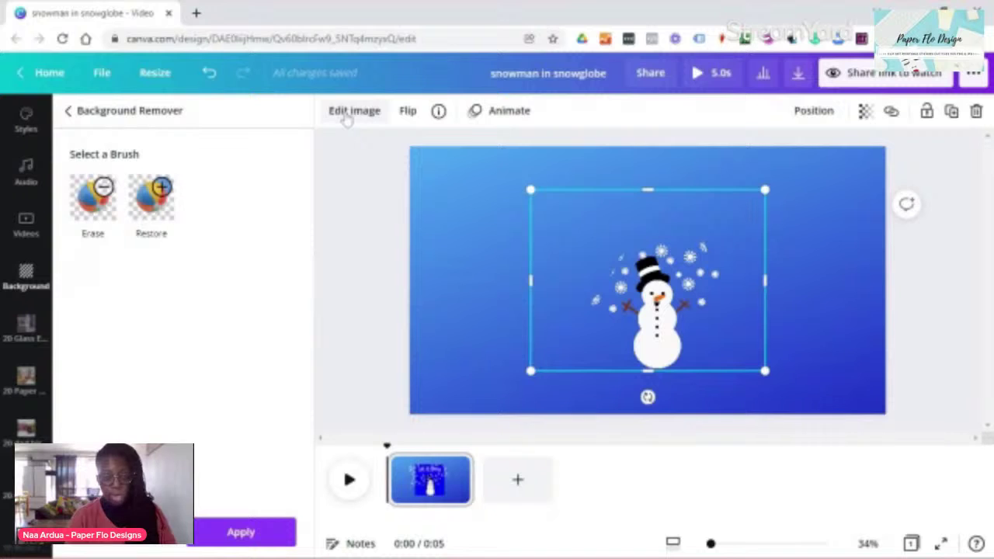
Step: Erase the outlying snowflake fragments around the snowman at brush size 25, accept the edits and apply the background removal
{"action": "left_click", "coordinate": [350, 113]}
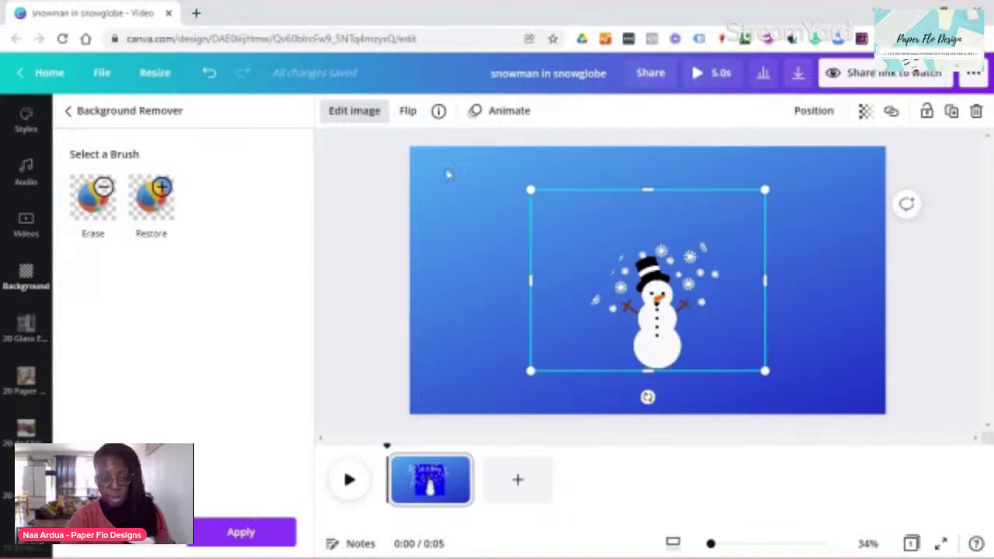
{"action": "left_click", "coordinate": [101, 213]}
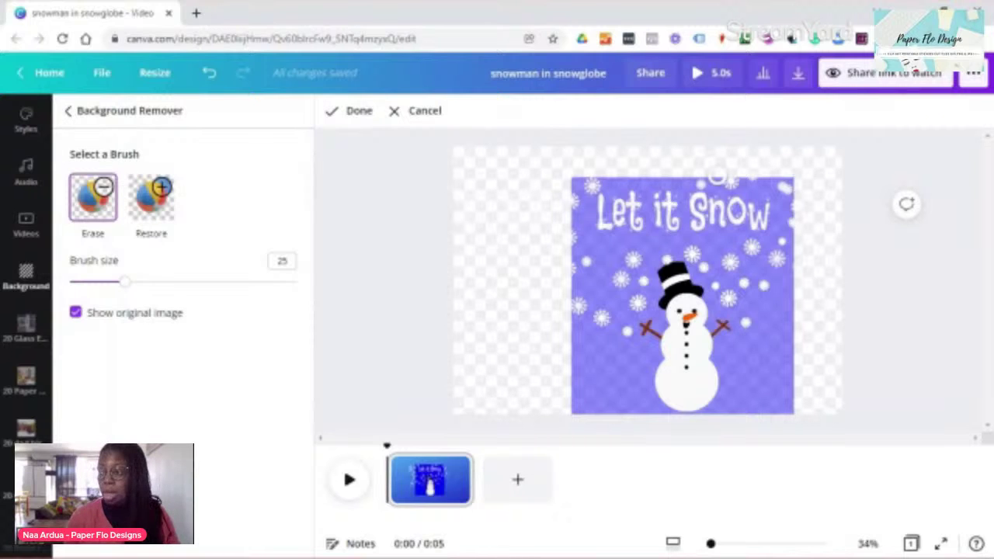
{"action": "left_click", "coordinate": [351, 111]}
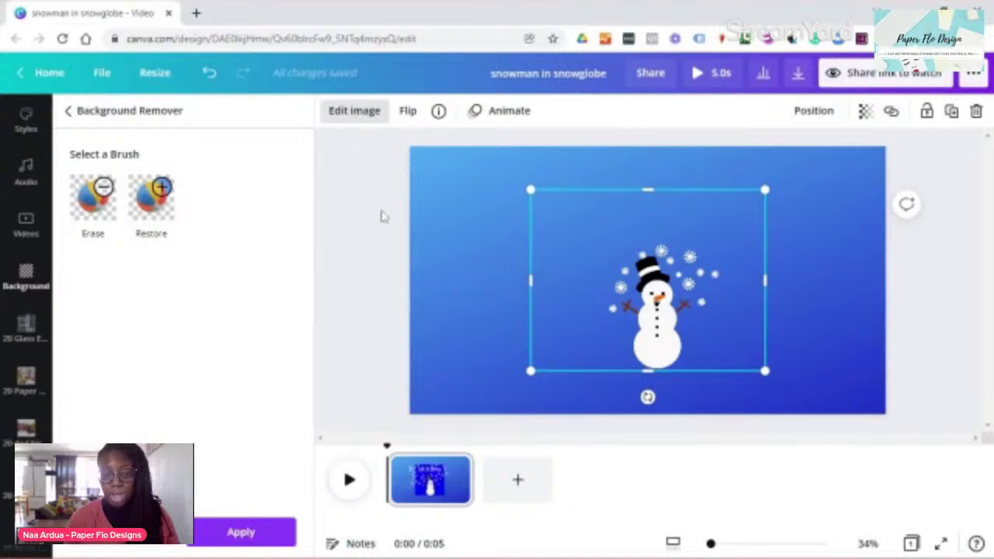
{"action": "left_click", "coordinate": [233, 533]}
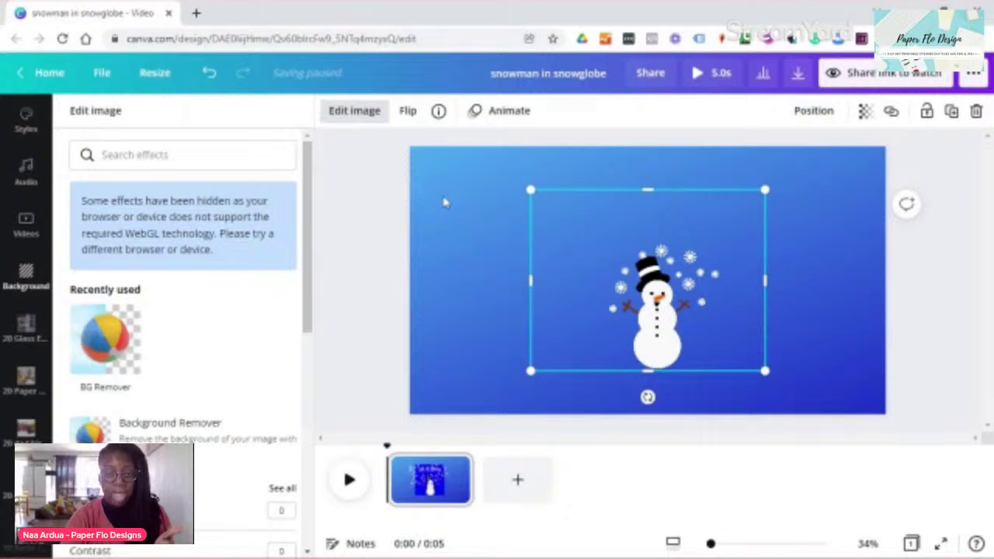
Step: Delete the blue gradient background from the page, keeping the snowman cutout
{"action": "scroll", "coordinate": [29, 200], "scroll_direction": "up", "scroll_amount": 4}
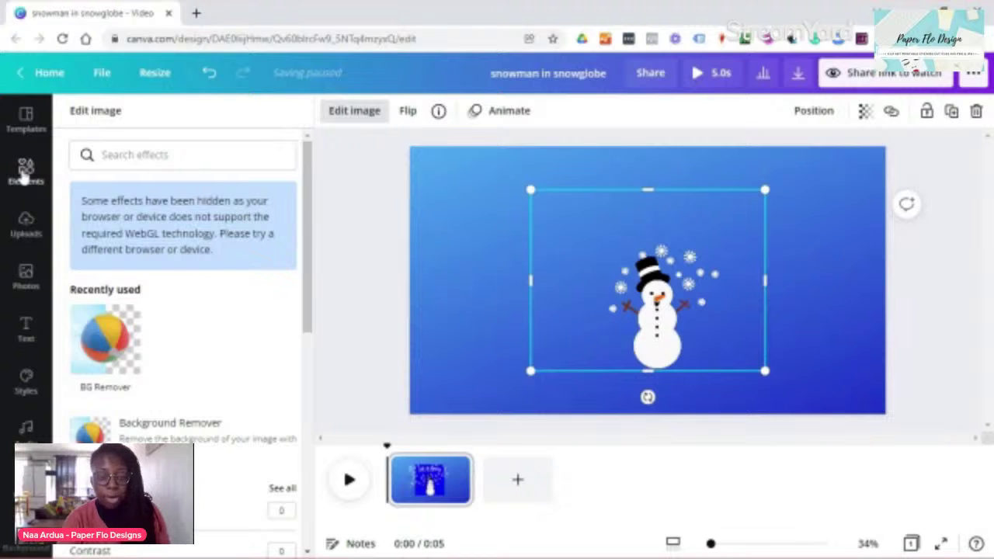
{"action": "left_click", "coordinate": [25, 173]}
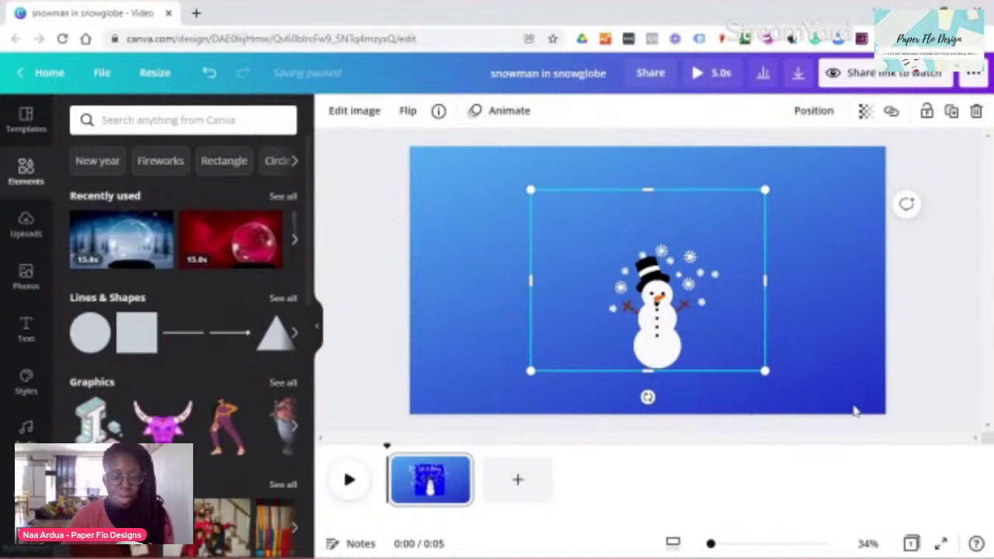
{"action": "left_click", "coordinate": [854, 410]}
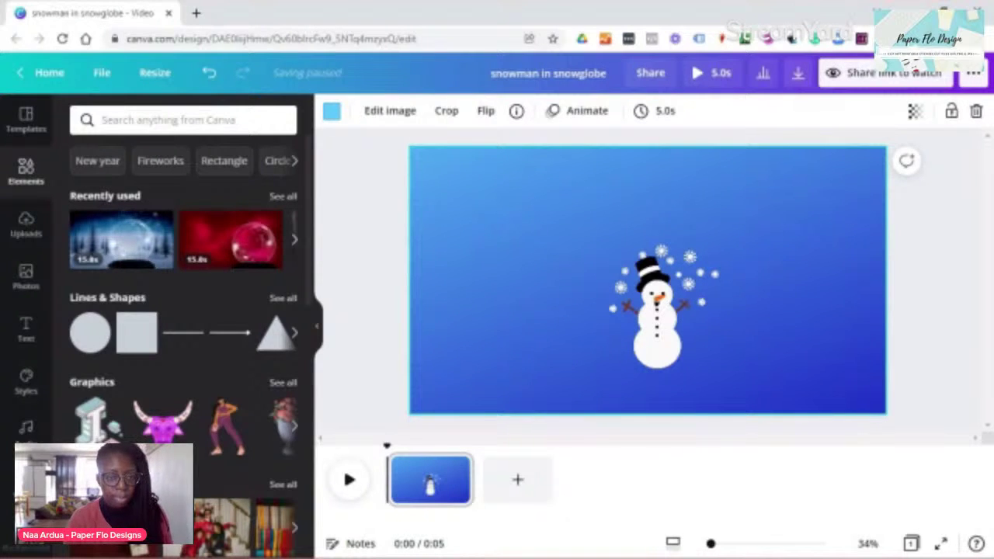
{"action": "key", "text": "Delete"}
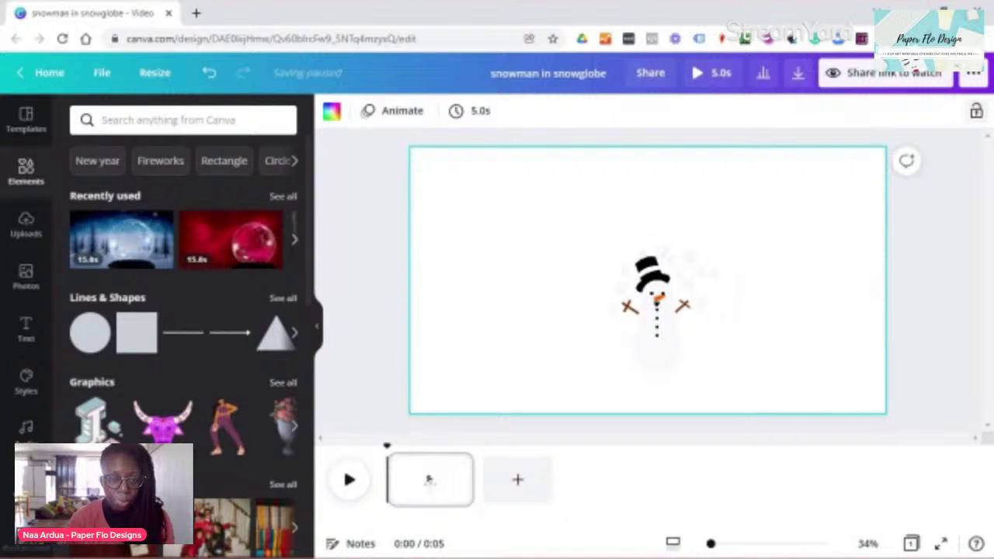
Step: Search the elements for "snow" videos and insert the clip of a snow globe in a blue winter forest
{"action": "left_click", "coordinate": [105, 119]}
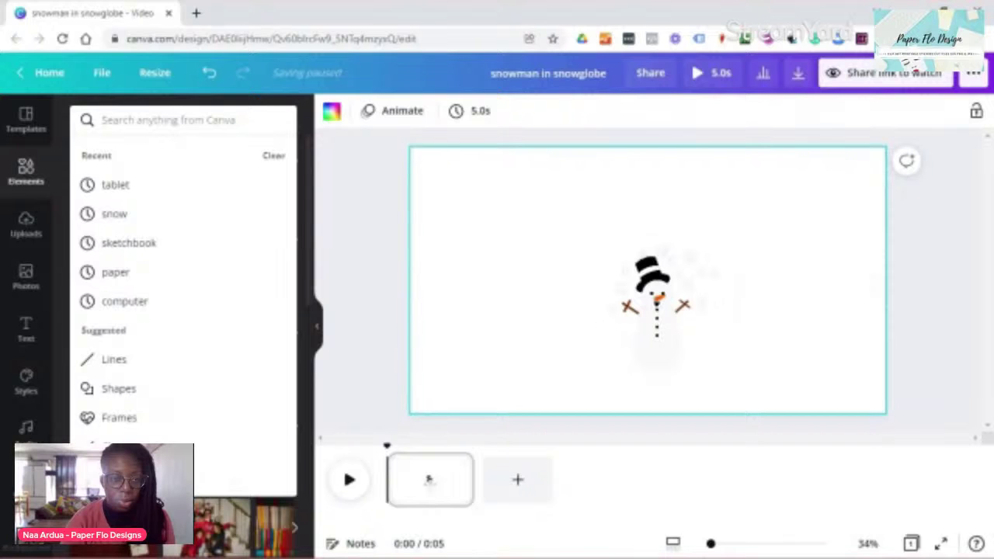
{"action": "type", "text": "snow"}
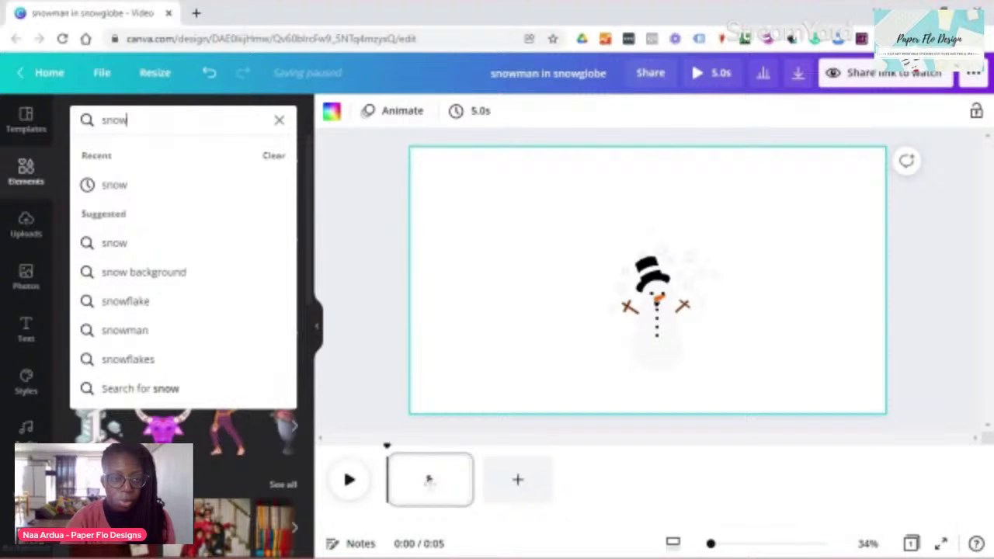
{"action": "key", "text": "Return"}
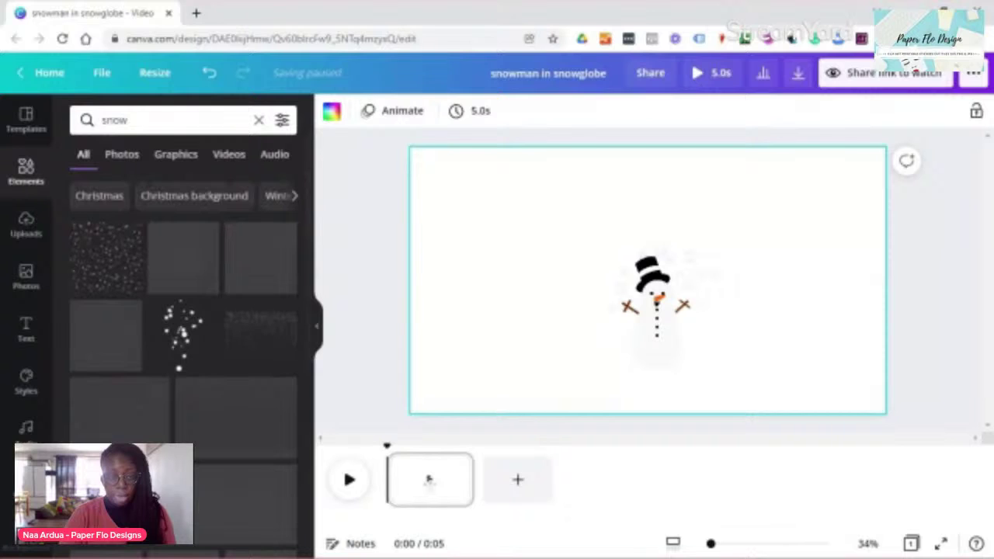
{"action": "left_click", "coordinate": [227, 156]}
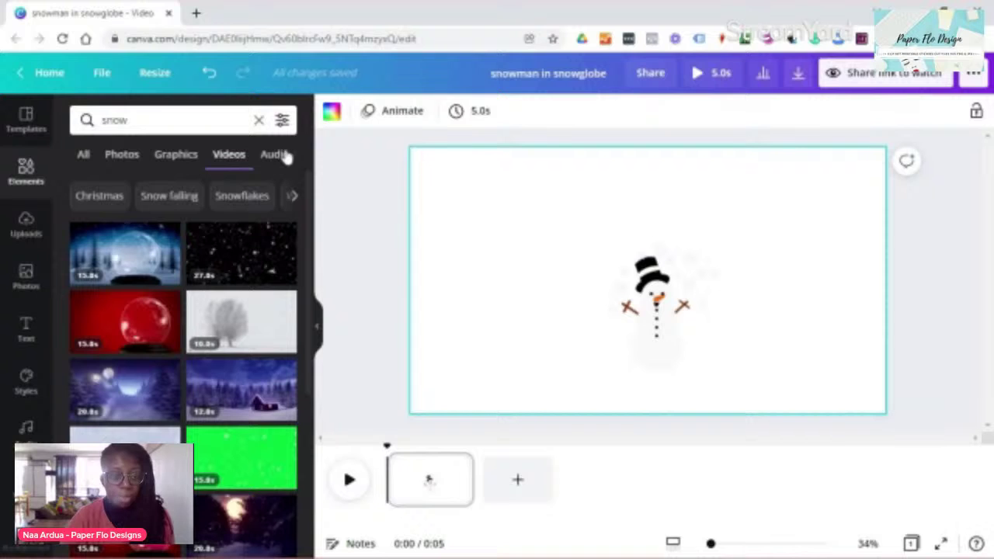
{"action": "left_click", "coordinate": [134, 266]}
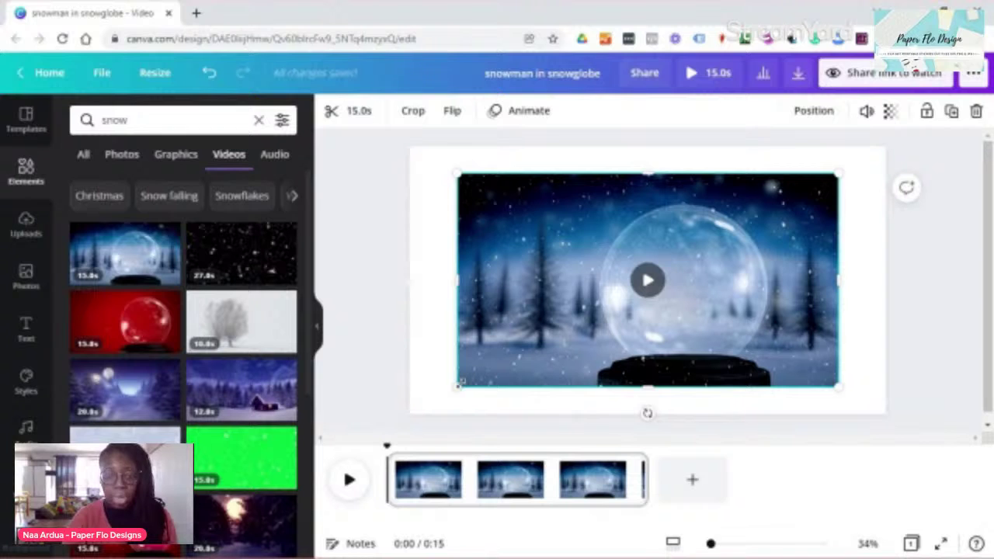
Step: Resize and reposition the snow globe video to cover the whole page with its base showing, and send it backward behind the snowman
{"action": "left_click_drag", "start_coordinate": [459, 385], "coordinate": [374, 443]}
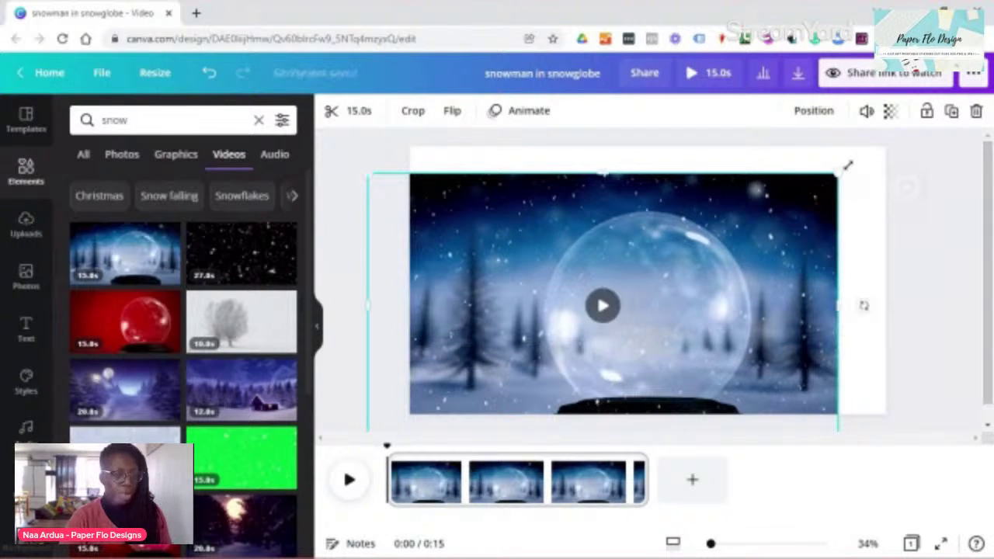
{"action": "left_click_drag", "start_coordinate": [836, 172], "coordinate": [893, 140]}
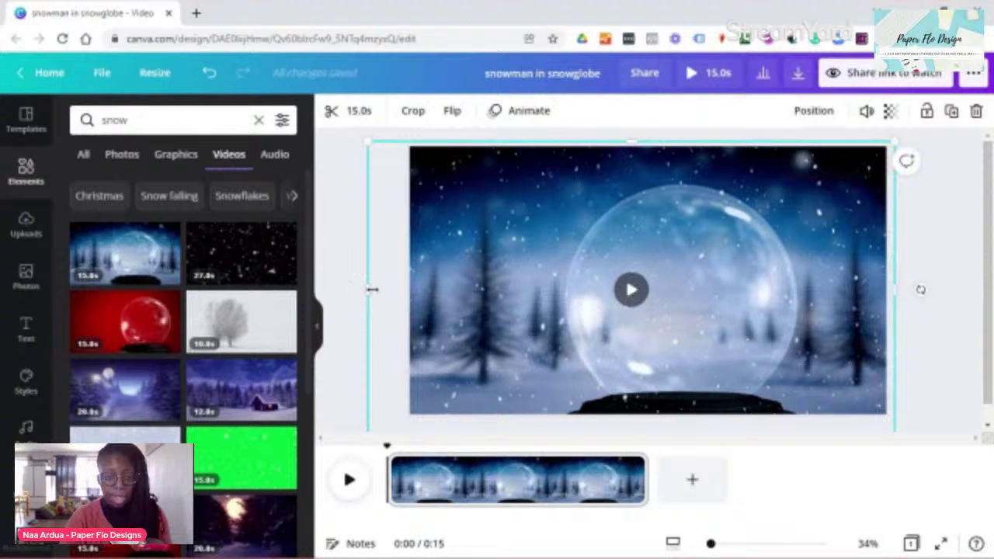
{"action": "left_click_drag", "start_coordinate": [378, 288], "coordinate": [402, 283]}
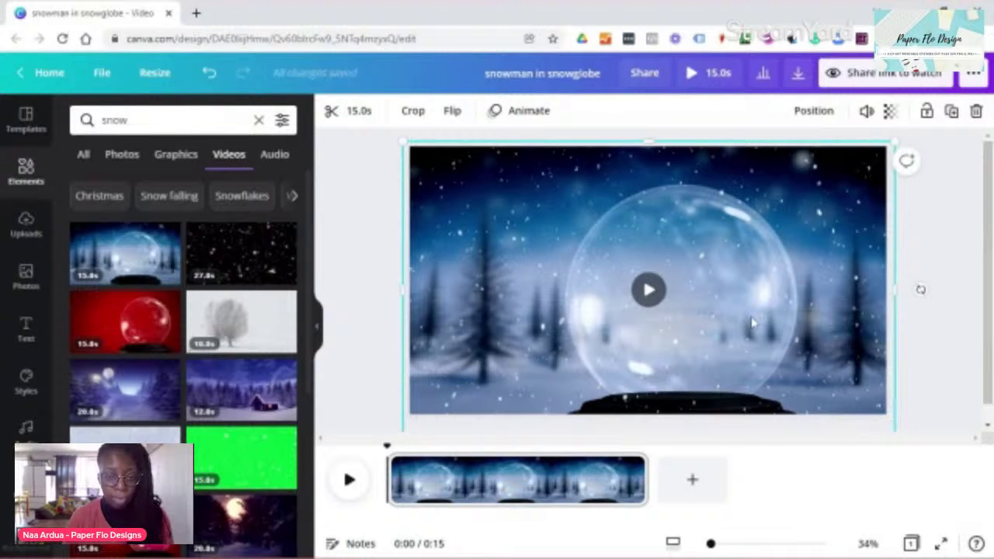
{"action": "left_click_drag", "start_coordinate": [752, 323], "coordinate": [750, 303]}
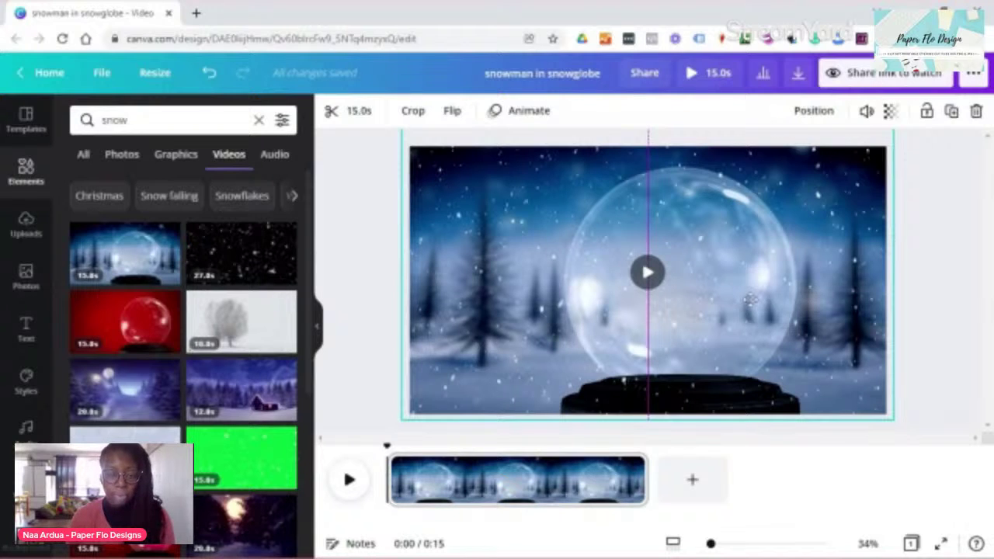
{"action": "left_click_drag", "start_coordinate": [751, 299], "coordinate": [751, 300]}
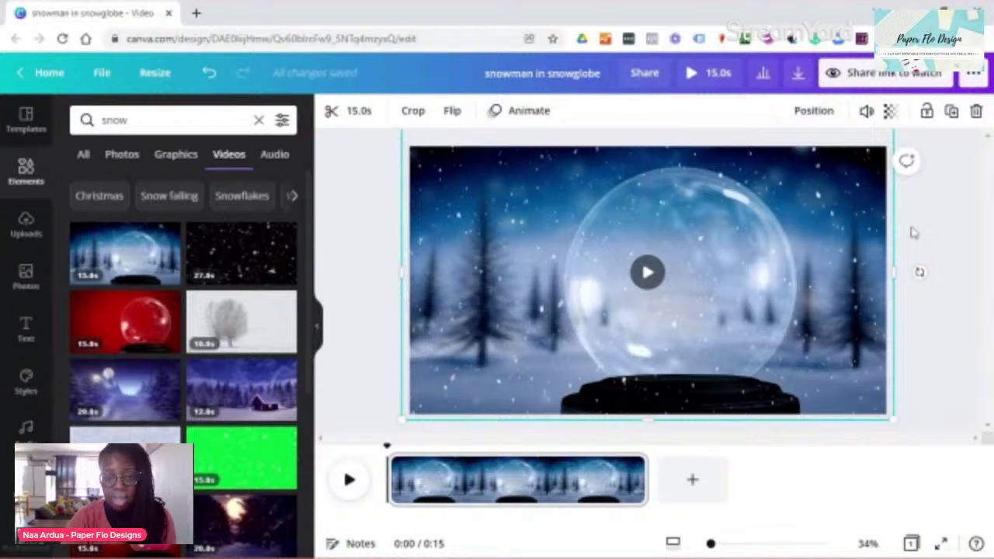
{"action": "left_click", "coordinate": [816, 111]}
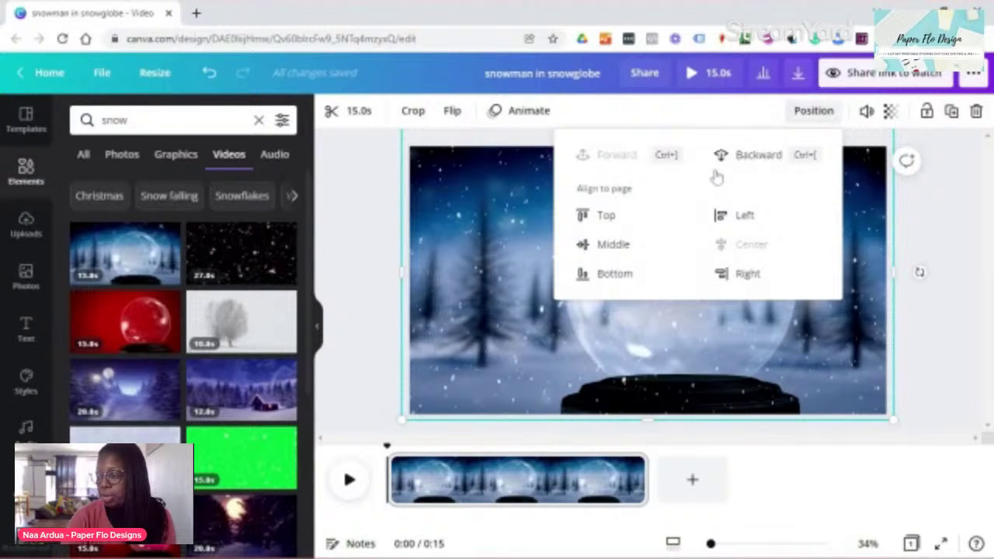
{"action": "left_click", "coordinate": [734, 156]}
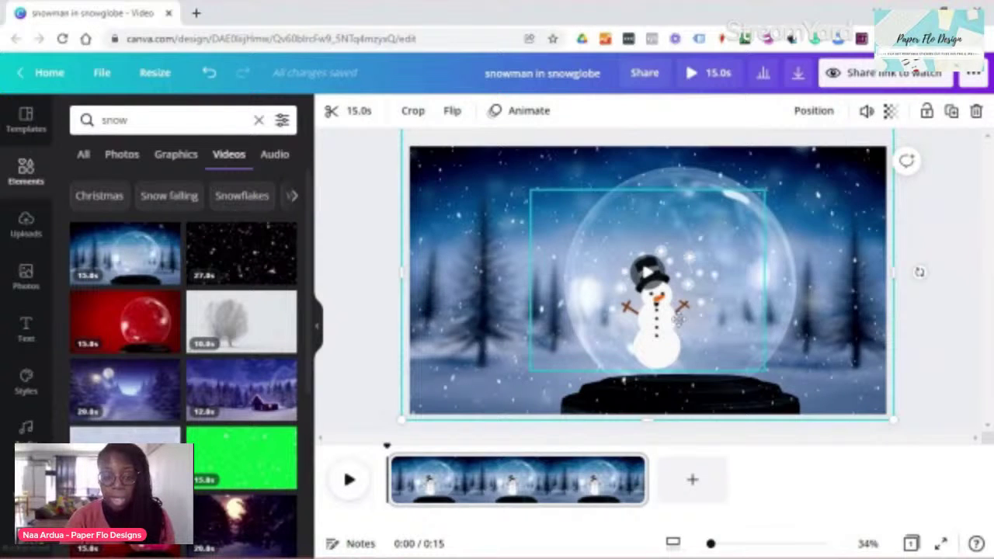
Step: Move the snowman above the globe's base and crop the empty area from the image's top and left side
{"action": "left_click", "coordinate": [678, 318]}
{"action": "left_click_drag", "start_coordinate": [679, 322], "coordinate": [682, 330]}
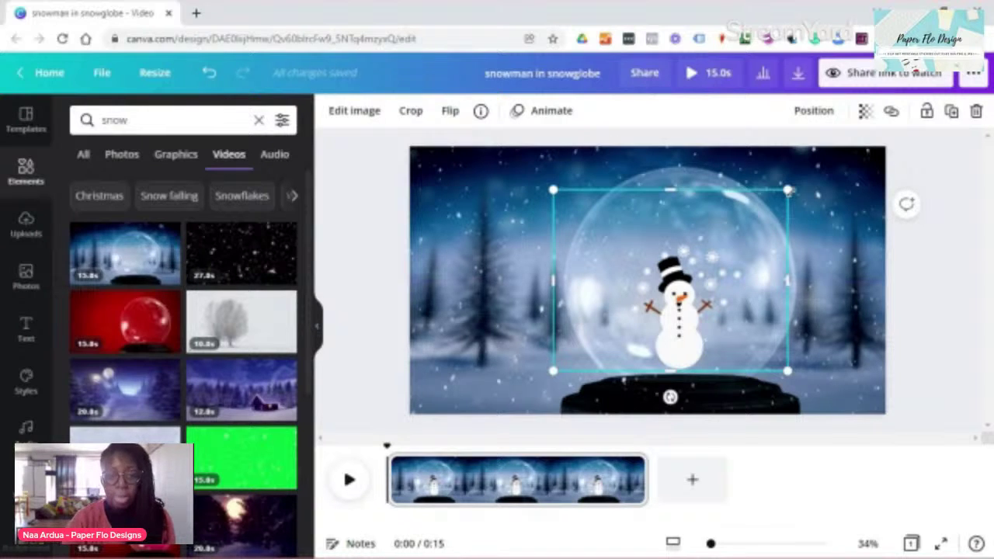
{"action": "left_click_drag", "start_coordinate": [789, 191], "coordinate": [788, 237]}
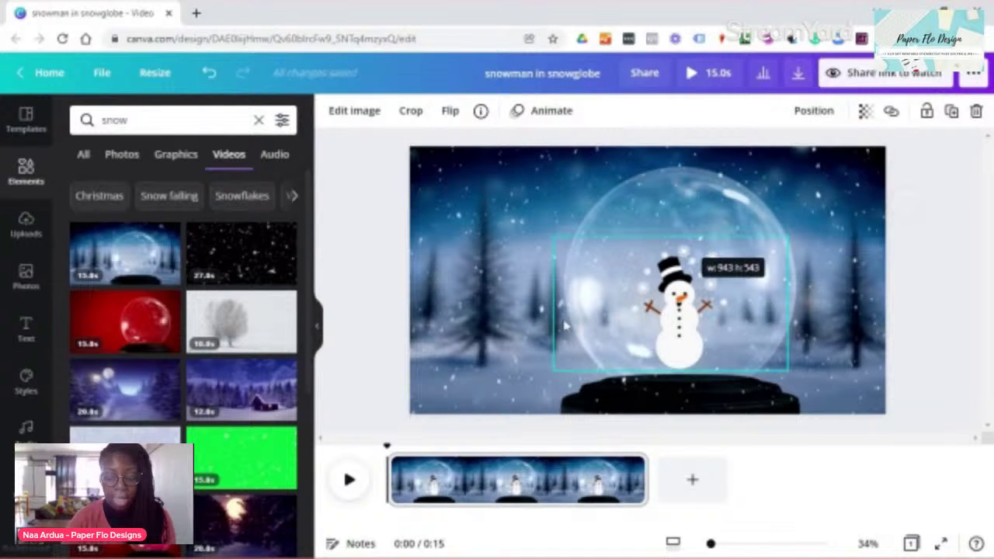
{"action": "left_click_drag", "start_coordinate": [552, 304], "coordinate": [616, 305]}
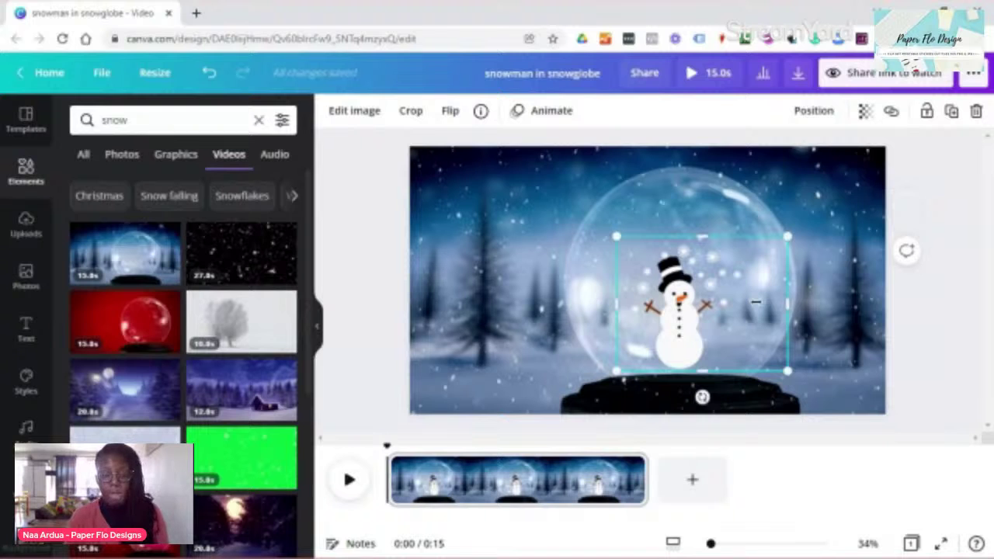
Step: Enlarge the snowman image to about 689 × 715 and centre it inside the snow globe, standing just above the base
{"action": "left_click_drag", "start_coordinate": [765, 208], "coordinate": [786, 186]}
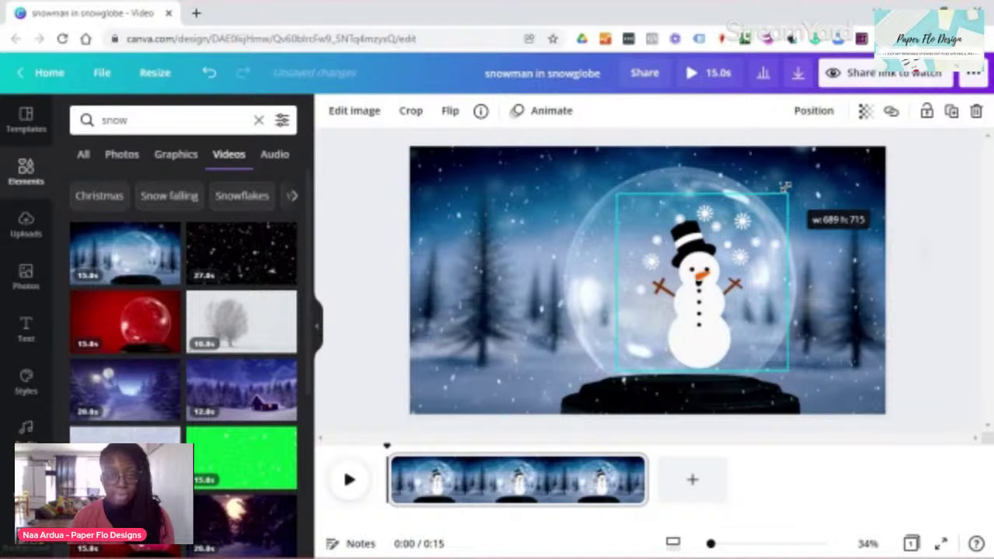
{"action": "left_click_drag", "start_coordinate": [786, 187], "coordinate": [784, 186]}
{"action": "left_click_drag", "start_coordinate": [704, 312], "coordinate": [684, 312]}
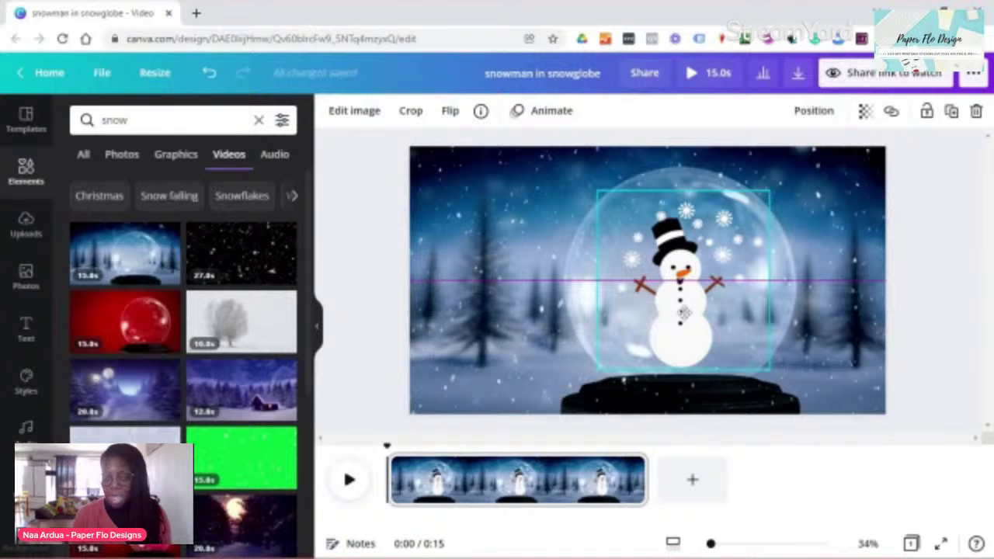
{"action": "left_click_drag", "start_coordinate": [683, 313], "coordinate": [683, 313]}
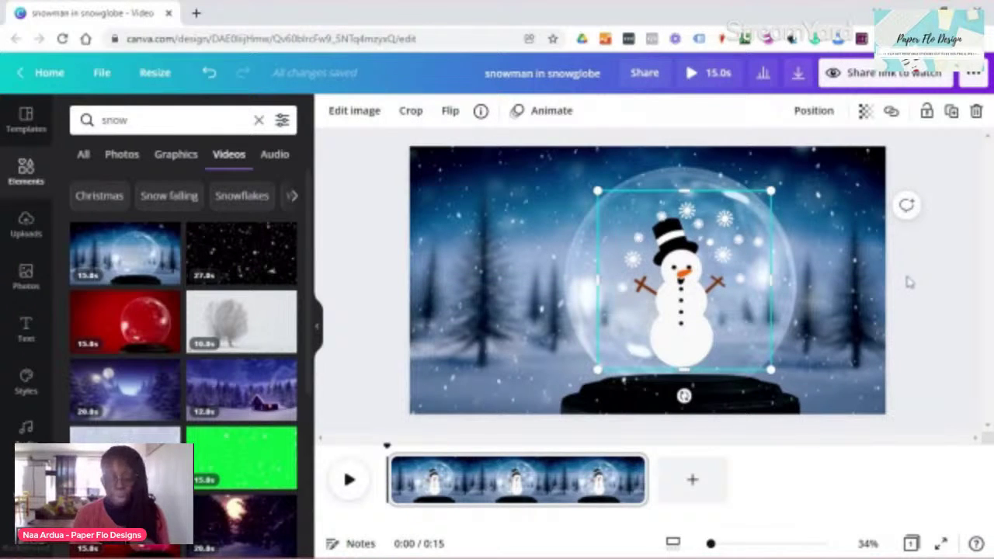
{"action": "left_click", "coordinate": [910, 283]}
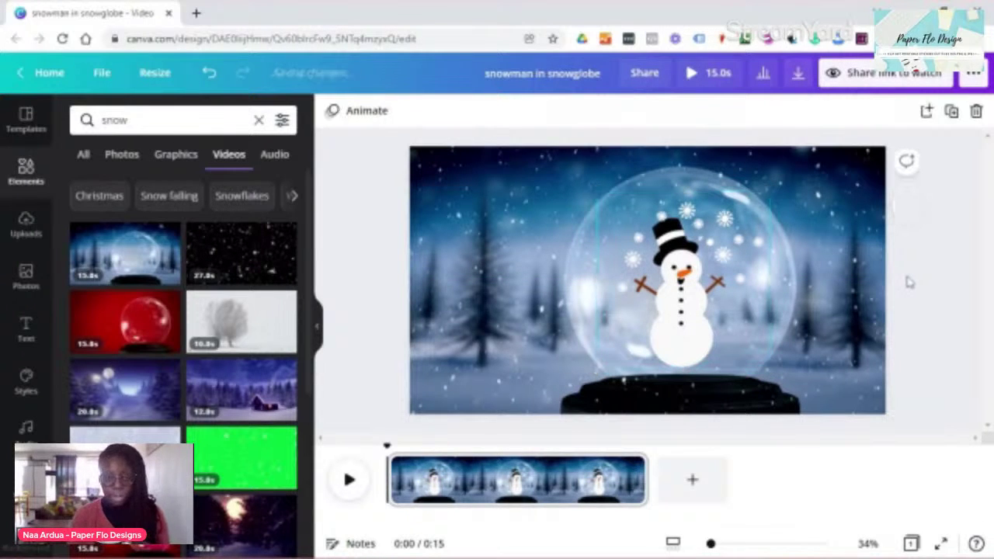
Step: Preview the snow globe animation and return to the editor
{"action": "left_click", "coordinate": [692, 73]}
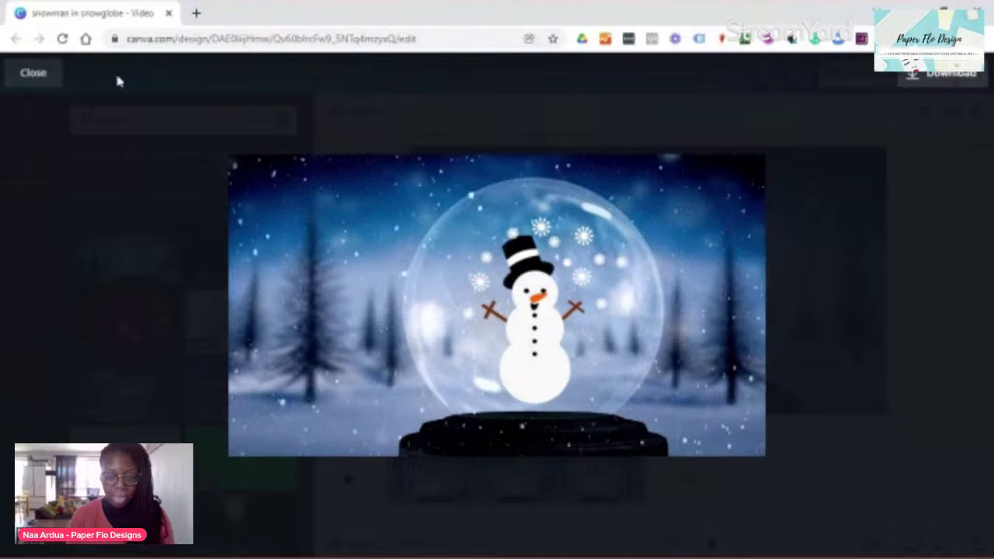
{"action": "left_click", "coordinate": [41, 78]}
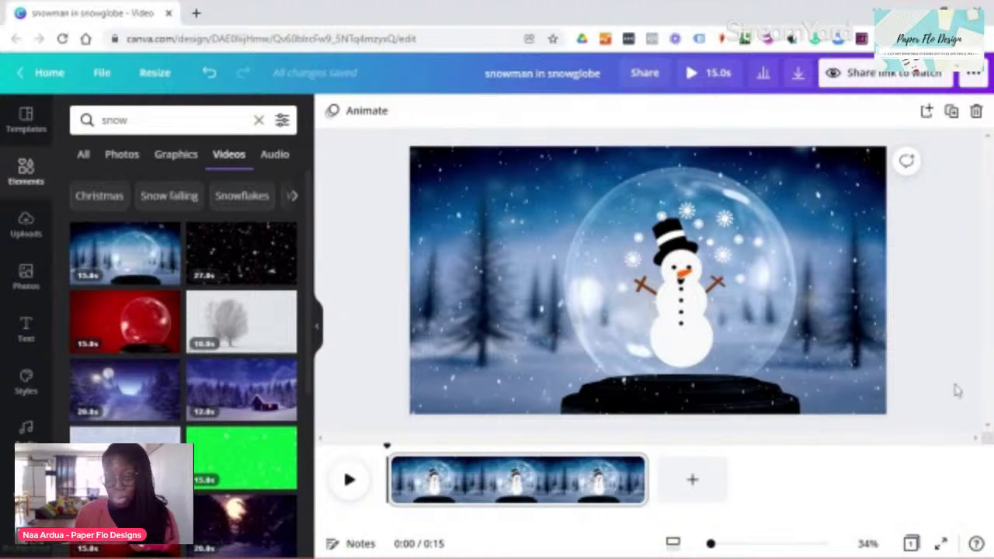
Step: Examine the available download file types for the design and close the download options without exporting
{"action": "left_click", "coordinate": [798, 74]}
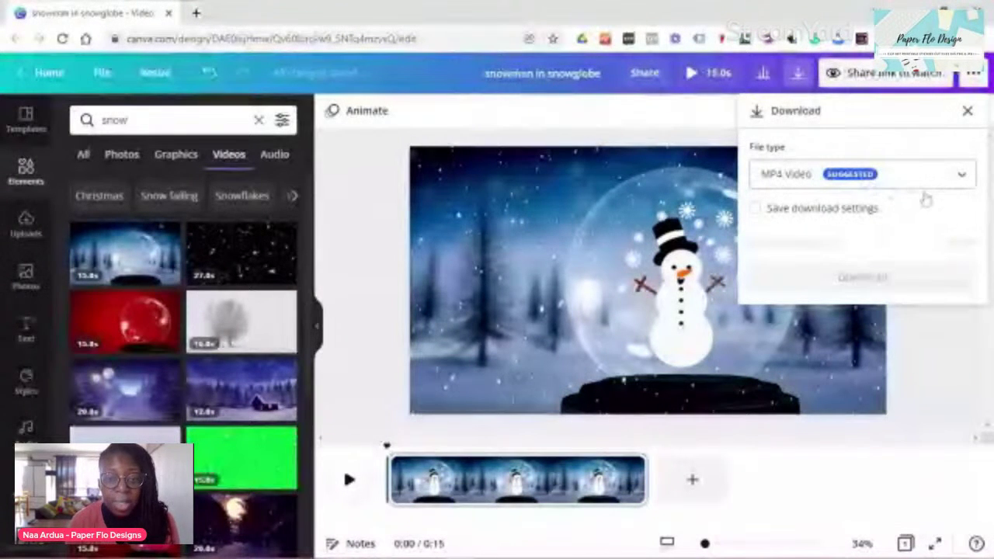
{"action": "left_click", "coordinate": [963, 183]}
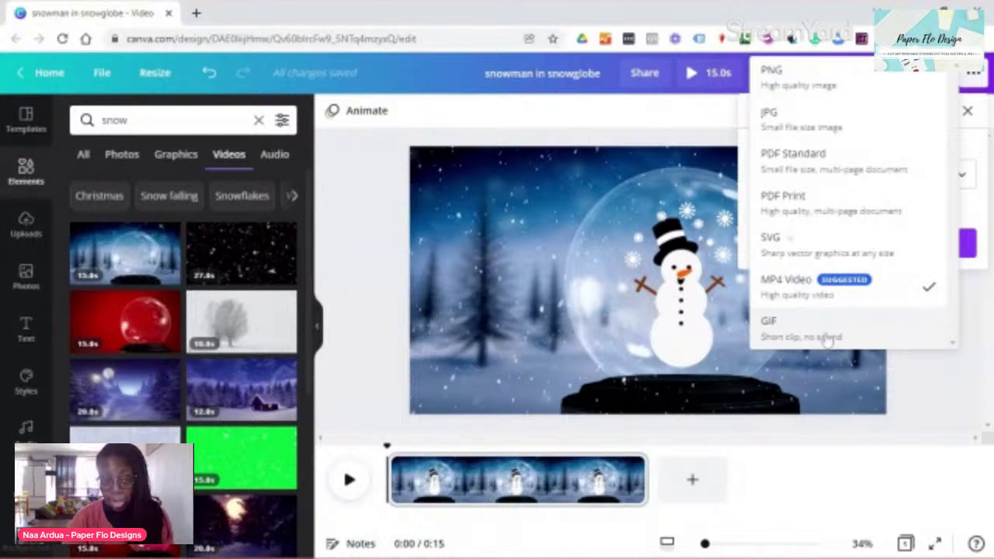
{"action": "left_click", "coordinate": [694, 113]}
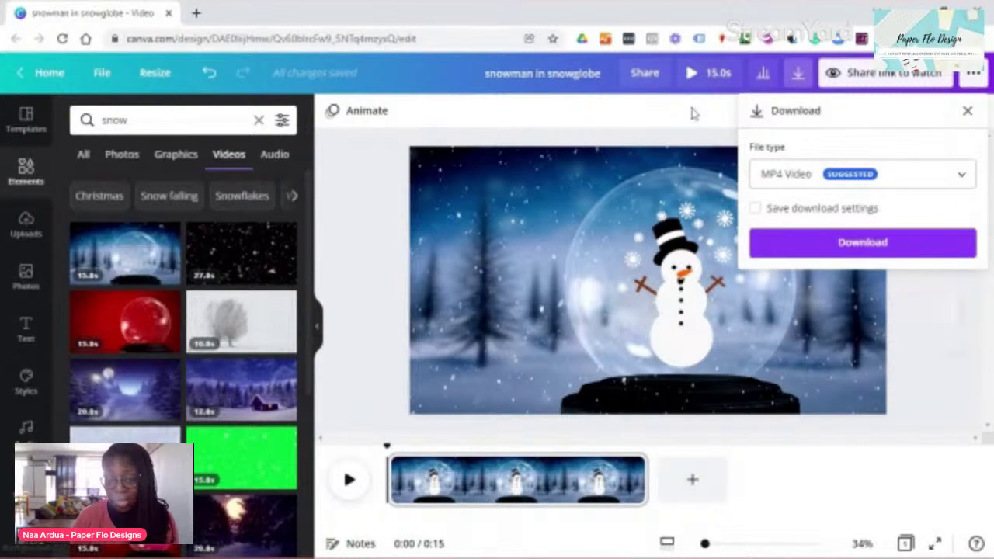
{"action": "left_click", "coordinate": [694, 113]}
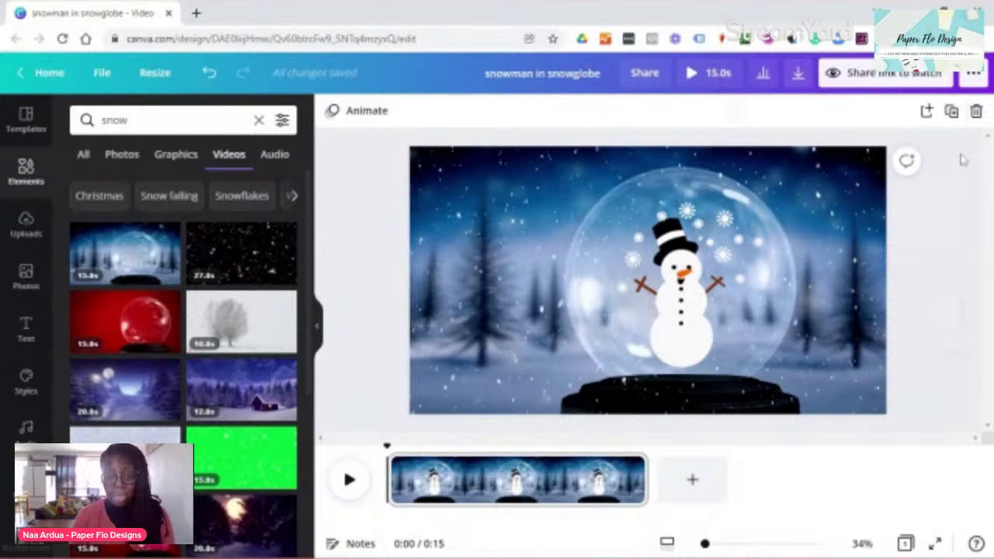